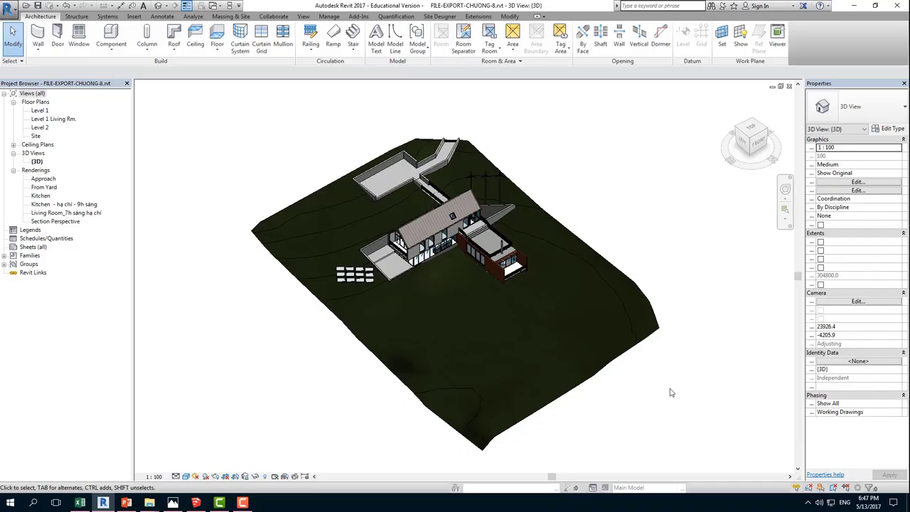
Start a DXF export of the Revit 3D view from the CAD Formats export menu
{"action": "mouse_move", "coordinate": [671, 372]}
{"action": "middle_mouse_down", "text": "shift"}
{"action": "mouse_move", "coordinate": [671, 351]}
{"action": "mouse_move", "coordinate": [581, 279]}
{"action": "mouse_move", "coordinate": [513, 297]}
{"action": "middle_mouse_up", "text": "shift"}
{"action": "scroll", "coordinate": [581, 279], "scroll_direction": "up", "scroll_amount": 2}
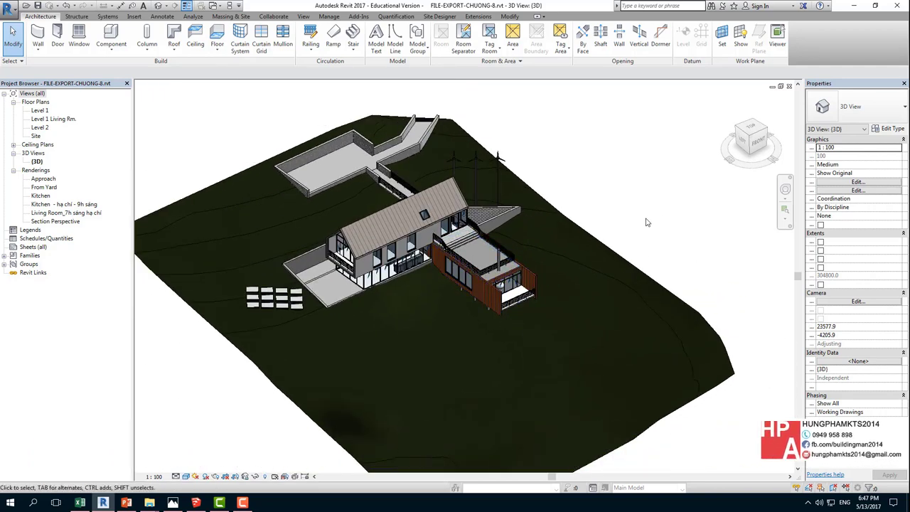
{"action": "middle_click_drag", "start_coordinate": [646, 223], "coordinate": [613, 276], "text": "shift"}
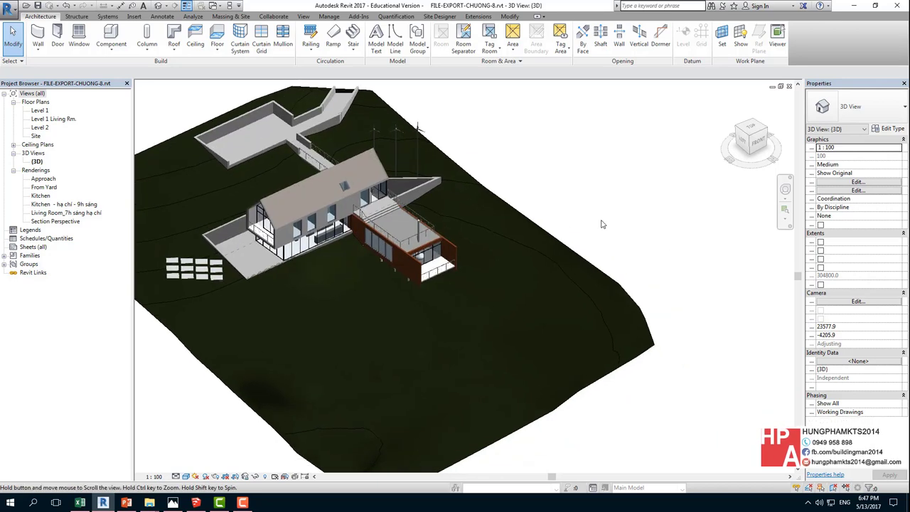
{"action": "scroll", "coordinate": [613, 276], "scroll_direction": "down", "scroll_amount": 2}
{"action": "scroll", "coordinate": [609, 282], "scroll_direction": "up", "scroll_amount": 2}
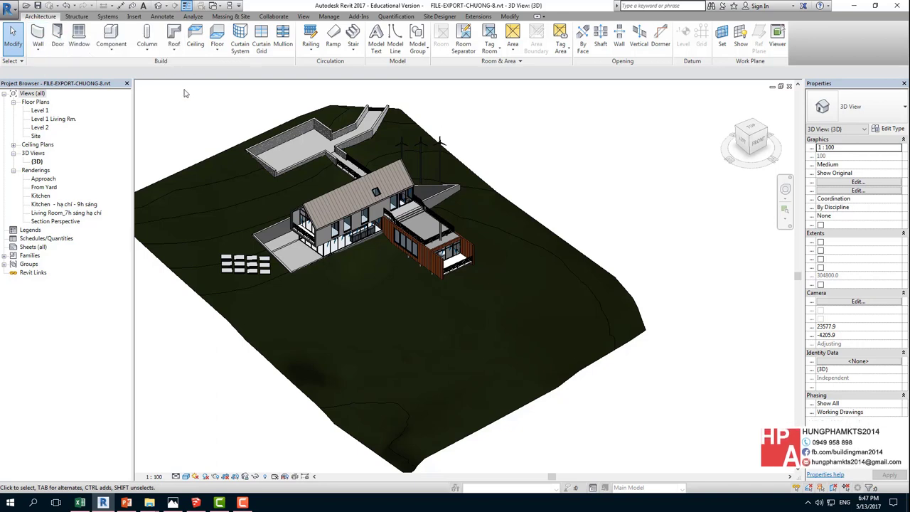
{"action": "mouse_move", "coordinate": [285, 161]}
{"action": "middle_mouse_down"}
{"action": "mouse_move", "coordinate": [384, 223]}
{"action": "mouse_move", "coordinate": [266, 136]}
{"action": "middle_mouse_up"}
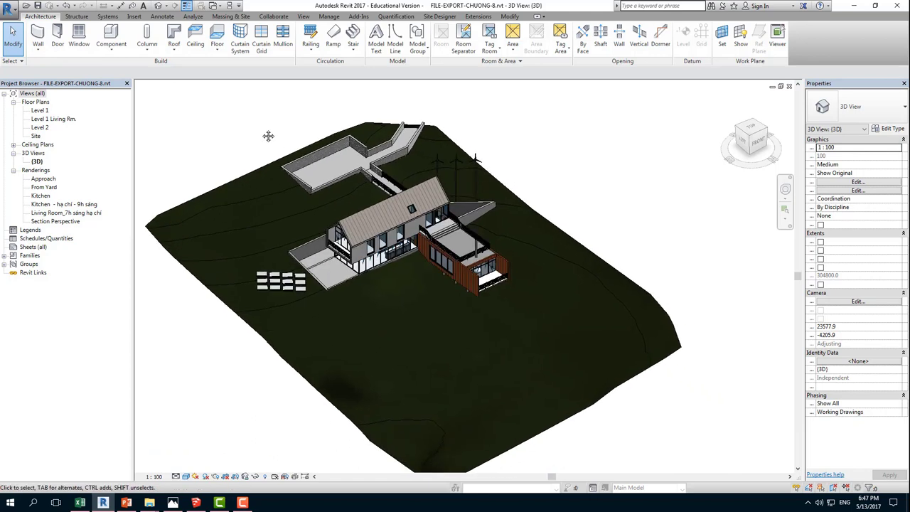
{"action": "left_click", "coordinate": [8, 13]}
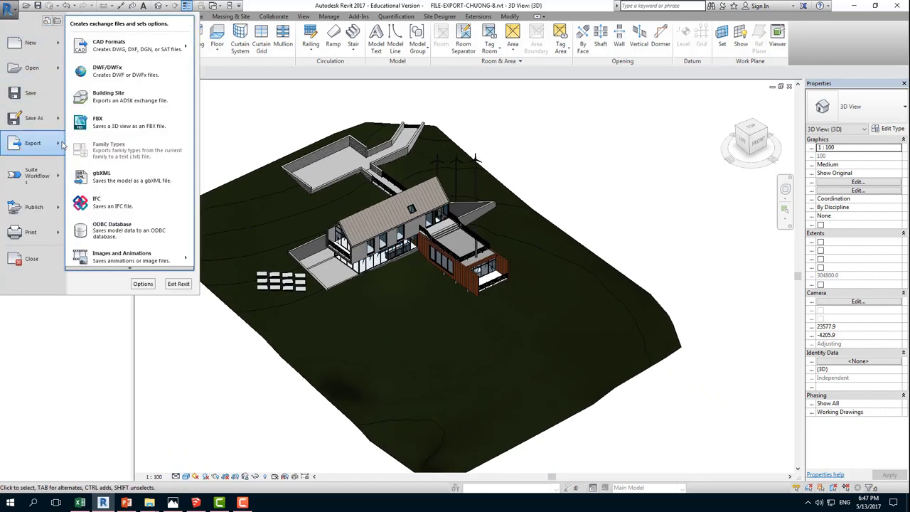
{"action": "mouse_move", "coordinate": [32, 143]}
{"action": "mouse_move", "coordinate": [128, 45]}
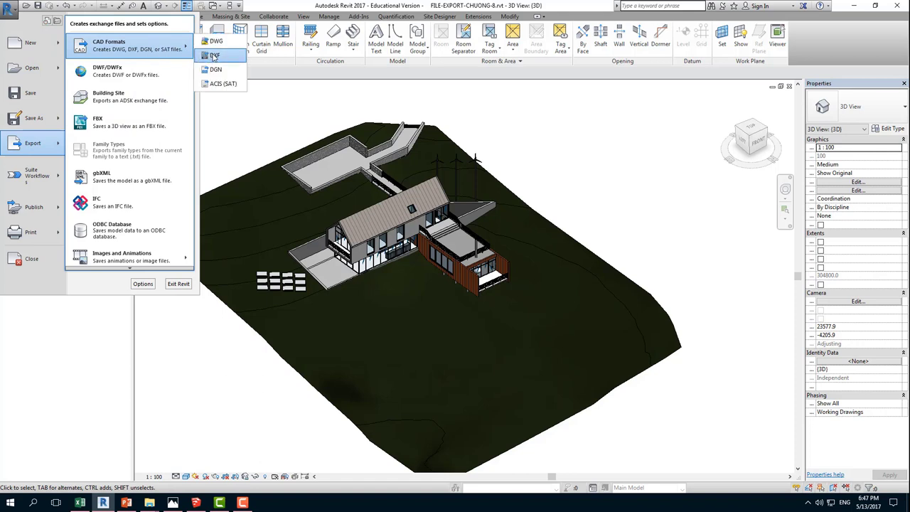
{"action": "left_click", "coordinate": [214, 56]}
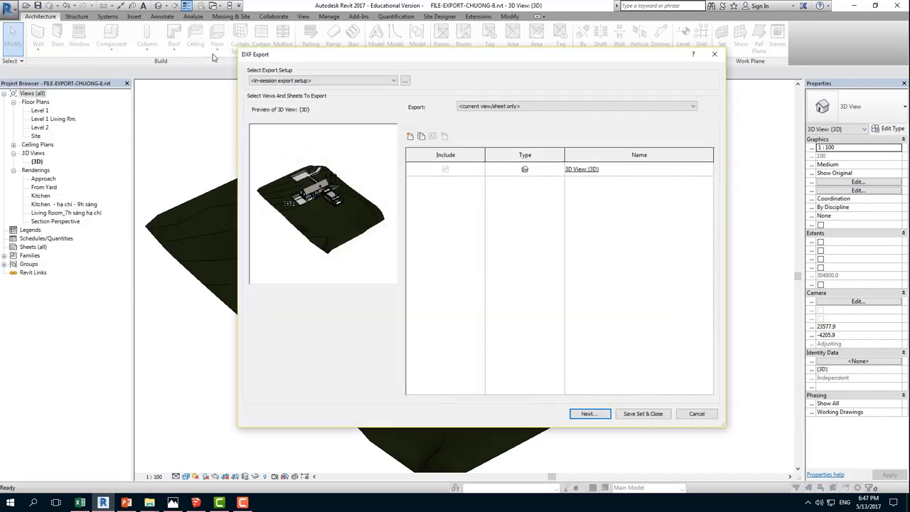
{"action": "left_click", "coordinate": [590, 413]}
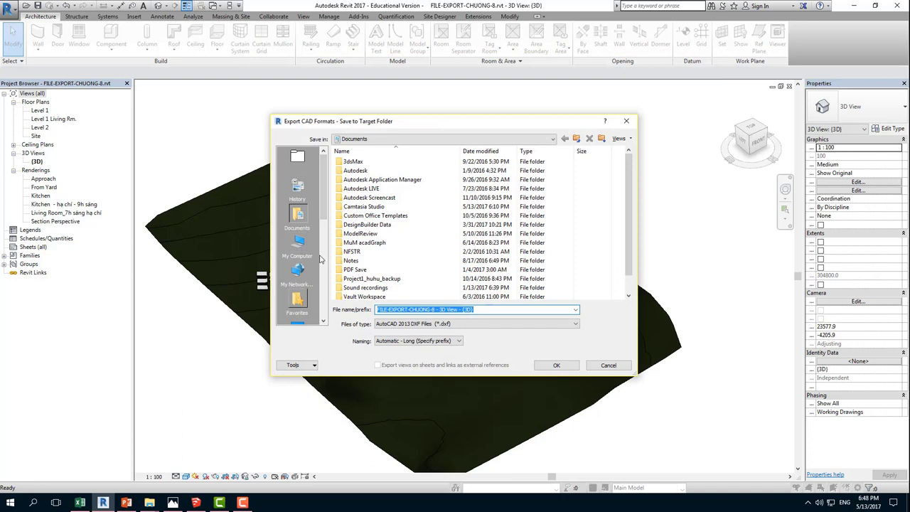
Point the save location to Desktop > REVIT RENDERING > FILE THỰC HÀNH > Export Files
{"action": "scroll", "coordinate": [325, 229], "scroll_direction": "down", "scroll_amount": 3}
{"action": "left_click", "coordinate": [298, 160]}
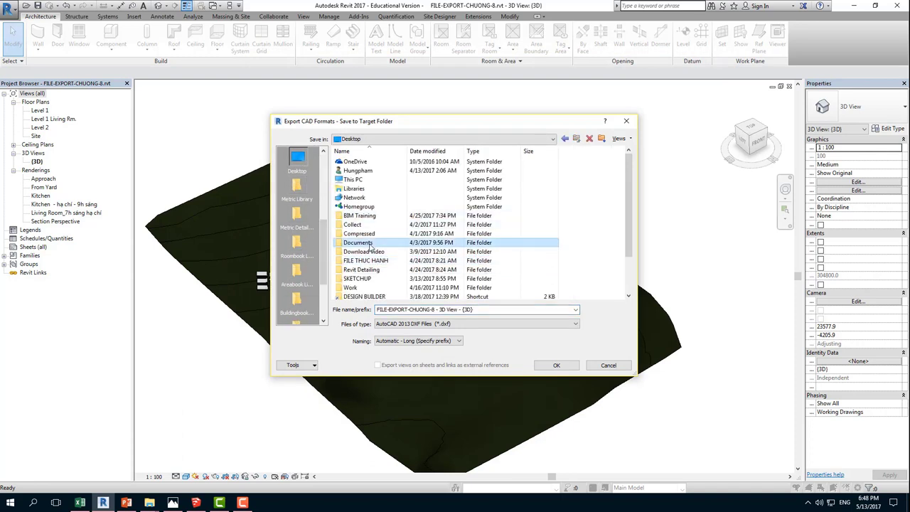
{"action": "scroll", "coordinate": [363, 249], "scroll_direction": "down", "scroll_amount": 2}
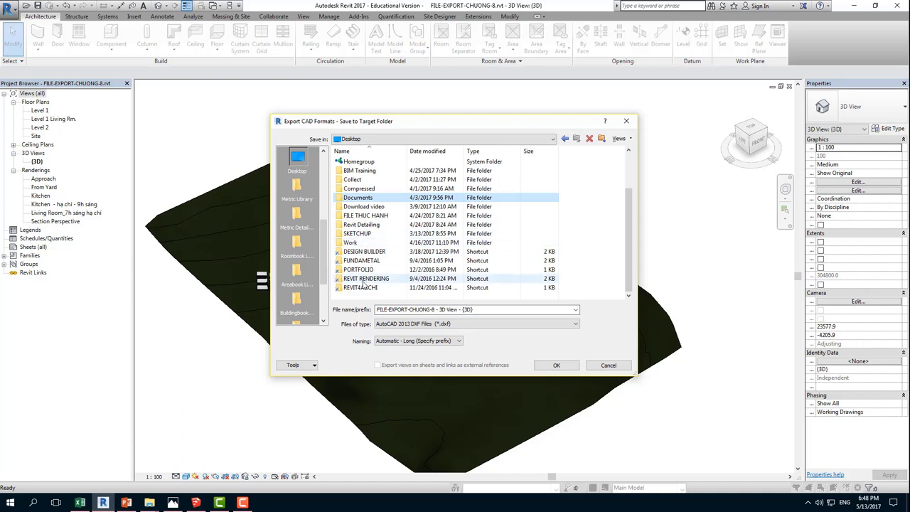
{"action": "double_click", "coordinate": [363, 282]}
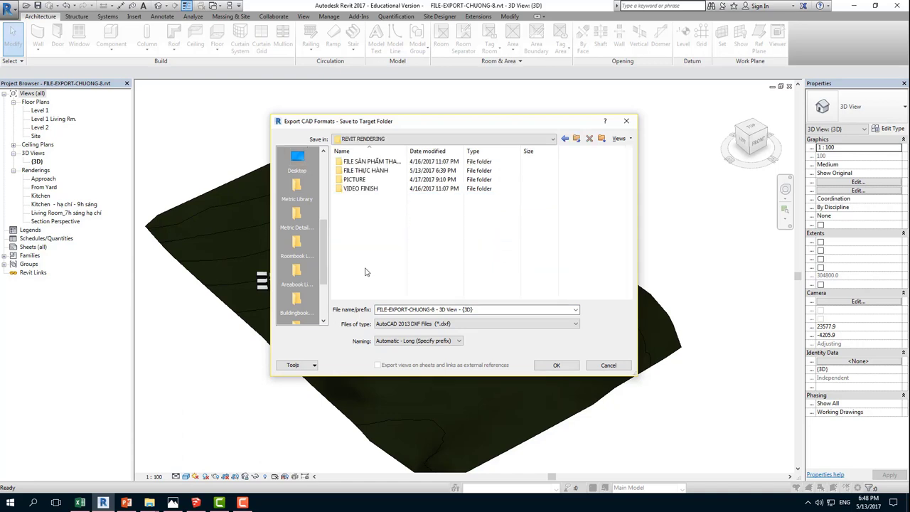
{"action": "double_click", "coordinate": [372, 172]}
{"action": "double_click", "coordinate": [374, 162]}
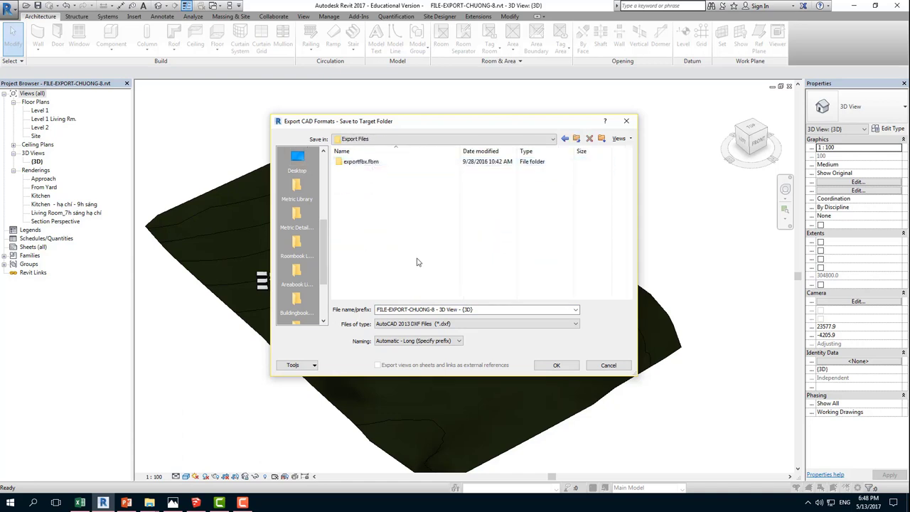
Name the export 'dxf file', set the type to AutoCAD 2010 DXF, and run it
{"action": "triple_click", "coordinate": [497, 308]}
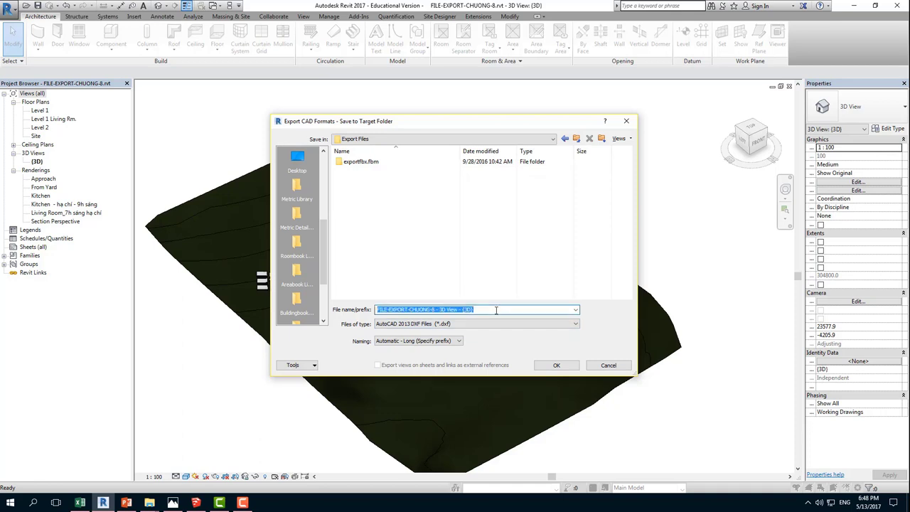
{"action": "type", "text": "dxf file"}
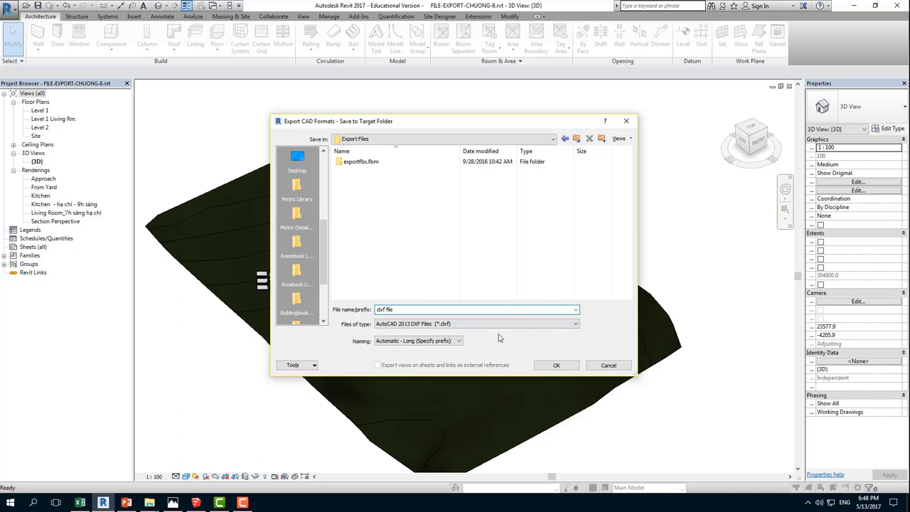
{"action": "left_click", "coordinate": [487, 324]}
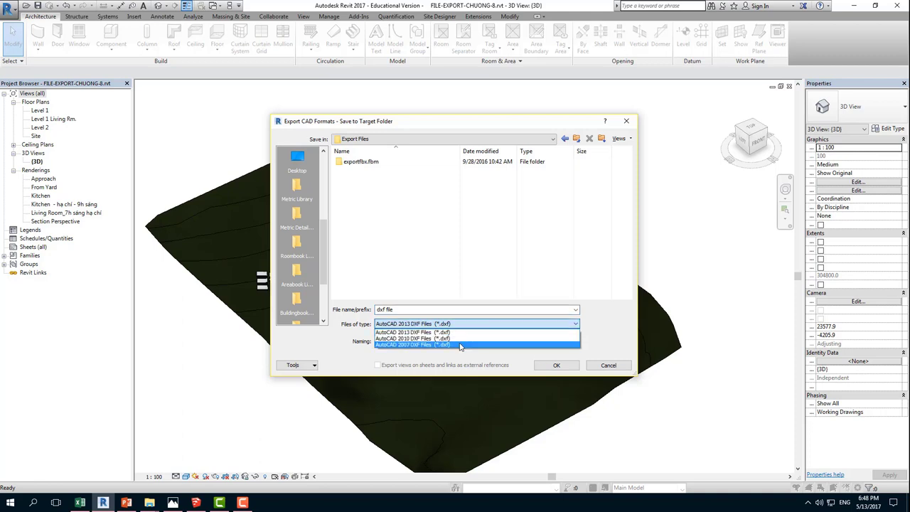
{"action": "left_click", "coordinate": [461, 345]}
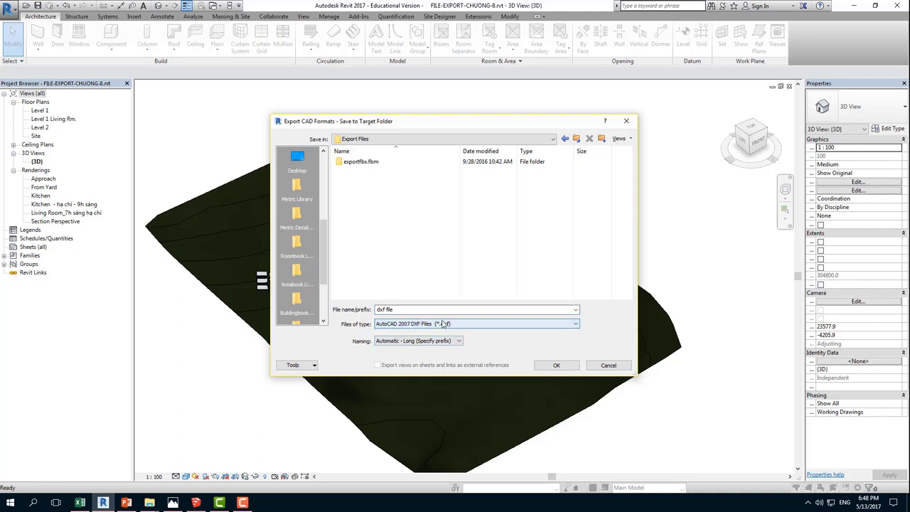
{"action": "left_click", "coordinate": [441, 325]}
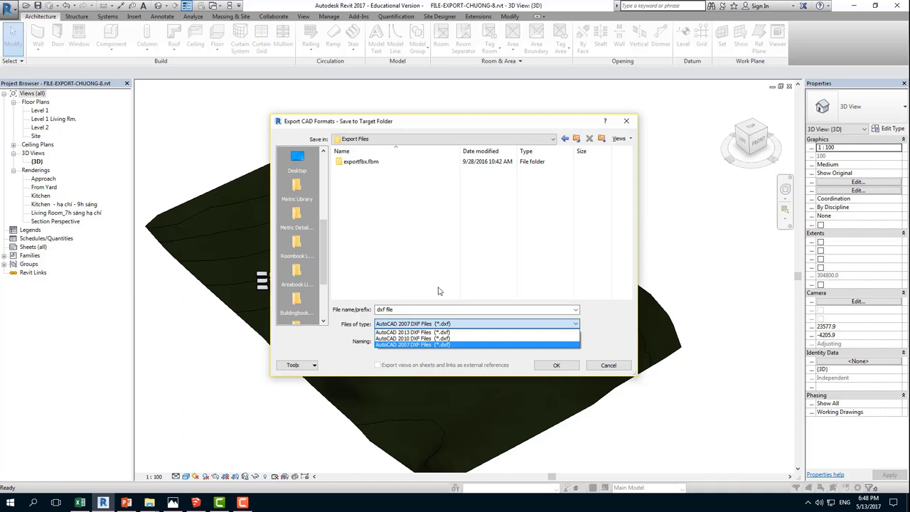
{"action": "left_click", "coordinate": [429, 266]}
{"action": "left_click", "coordinate": [432, 325]}
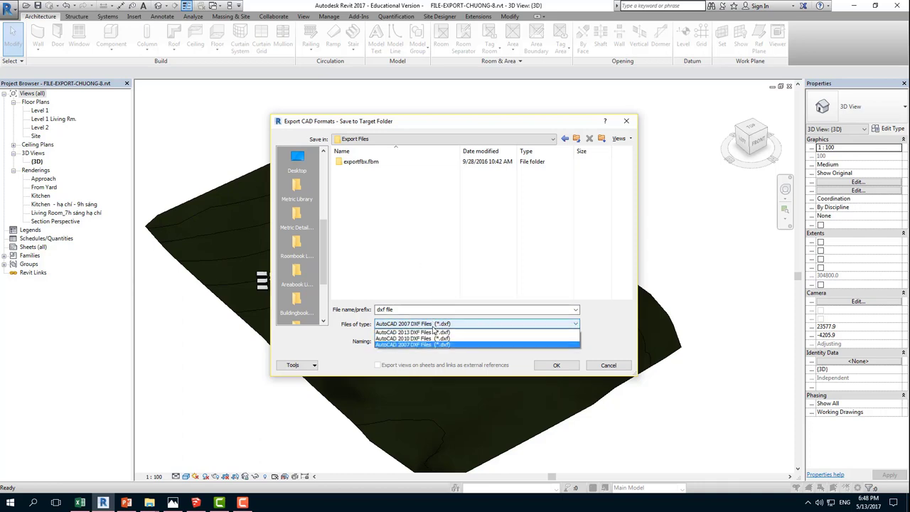
{"action": "left_click", "coordinate": [414, 339]}
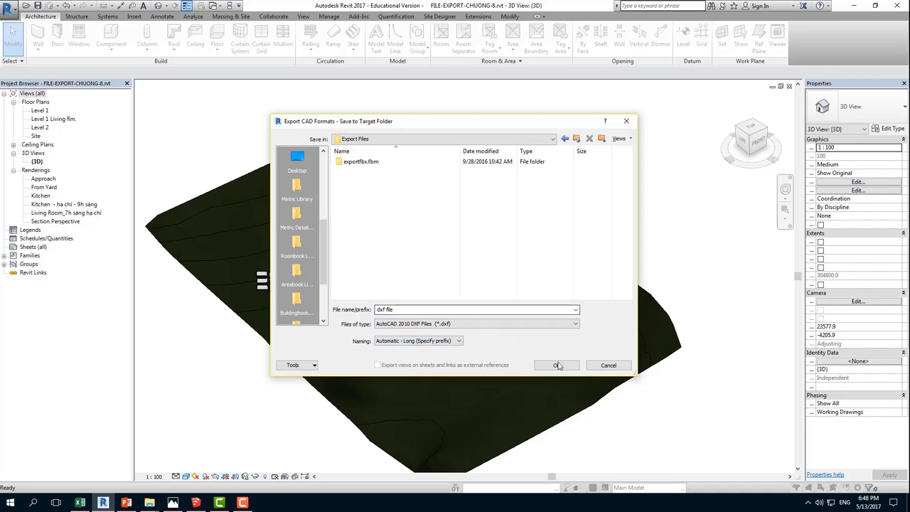
{"action": "left_click", "coordinate": [558, 366]}
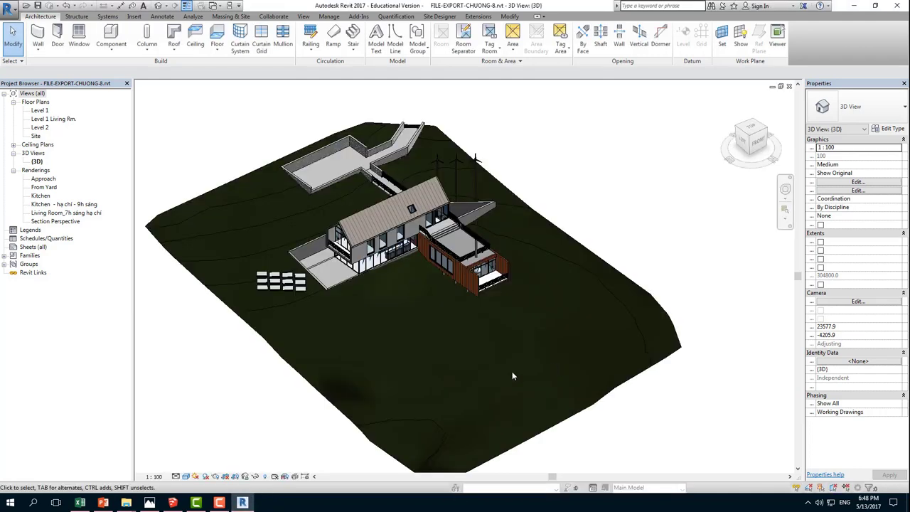
In SketchUp's Import browser, select dxf file.dxf from REVIT RENDERING > FILE THỰC HÀNH > Export Files
{"action": "left_click", "coordinate": [173, 503]}
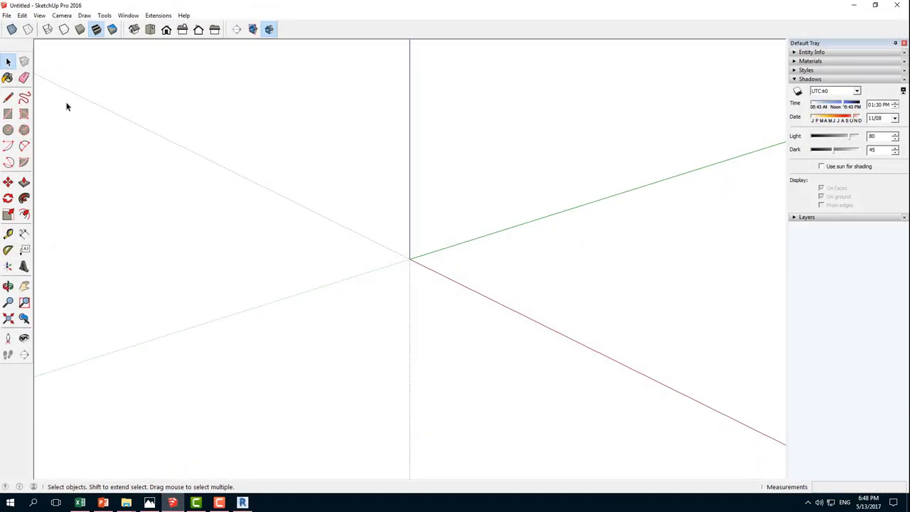
{"action": "left_click", "coordinate": [7, 15]}
{"action": "mouse_move", "coordinate": [24, 162]}
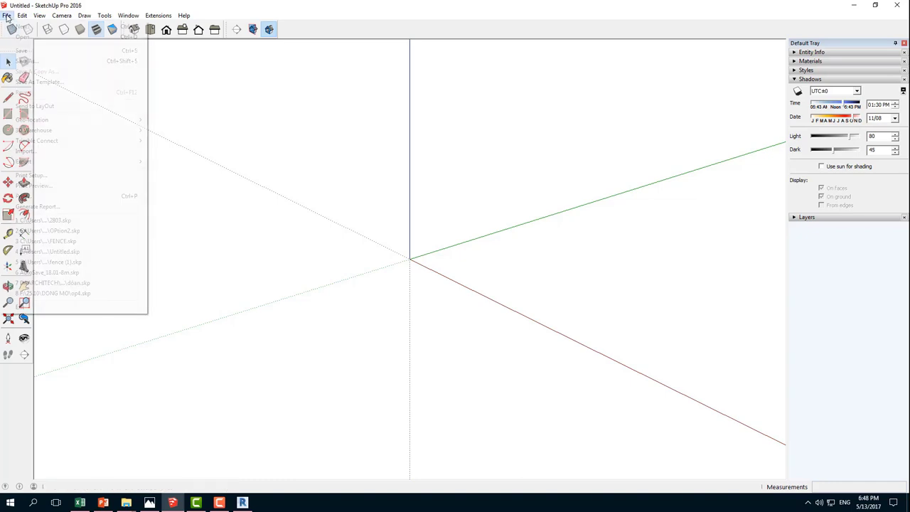
{"action": "left_click", "coordinate": [36, 151]}
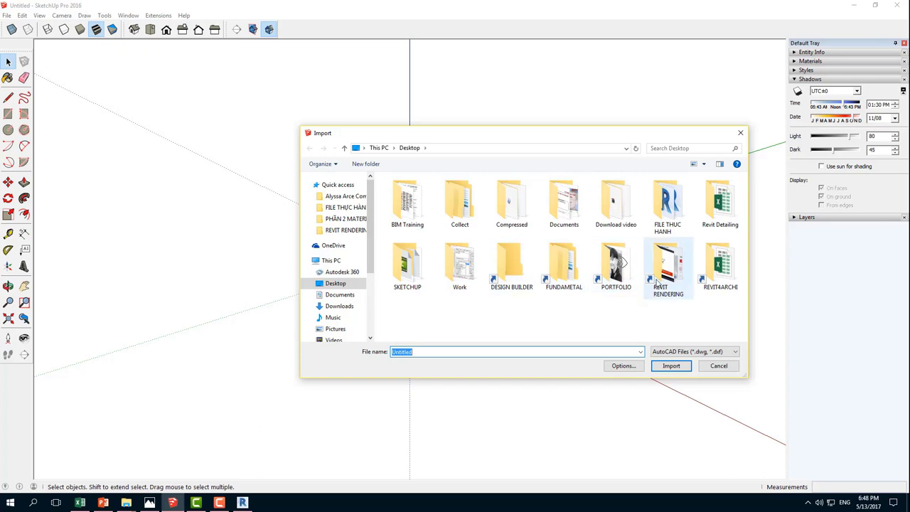
{"action": "double_click", "coordinate": [660, 274]}
{"action": "double_click", "coordinate": [459, 203]}
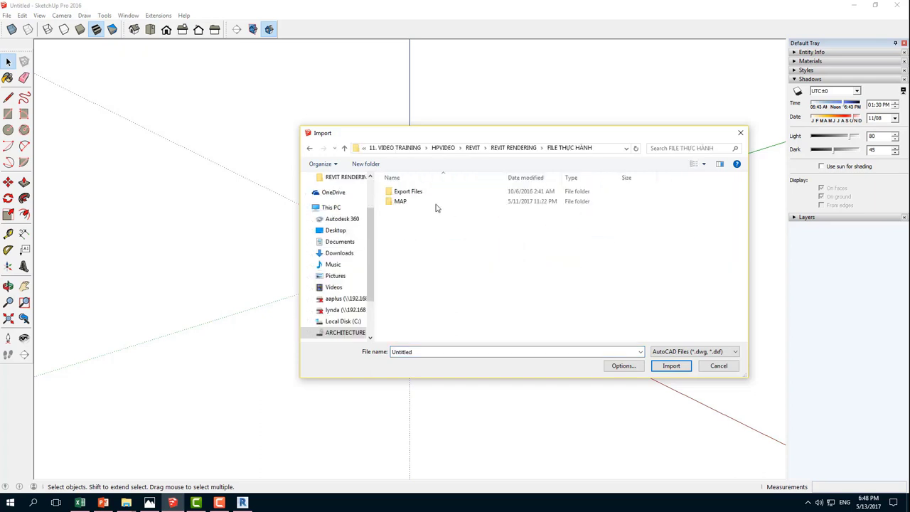
{"action": "double_click", "coordinate": [409, 191]}
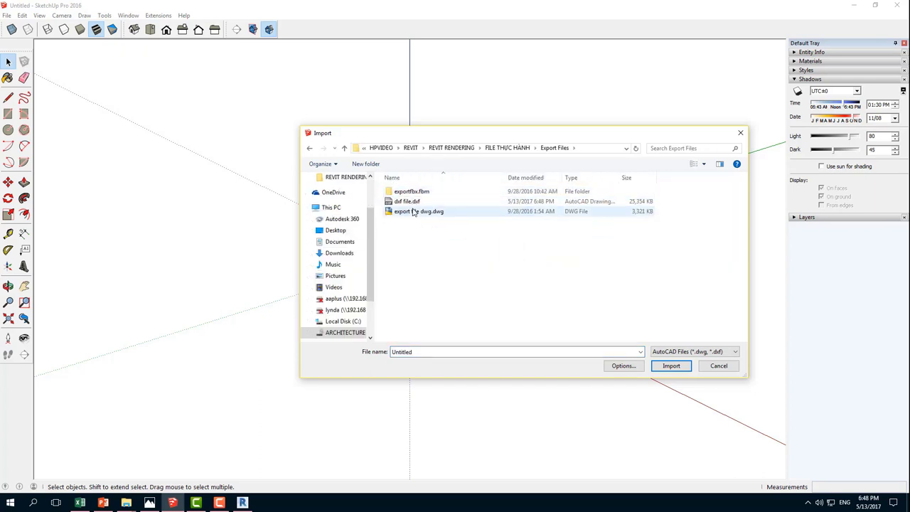
{"action": "left_click", "coordinate": [410, 202]}
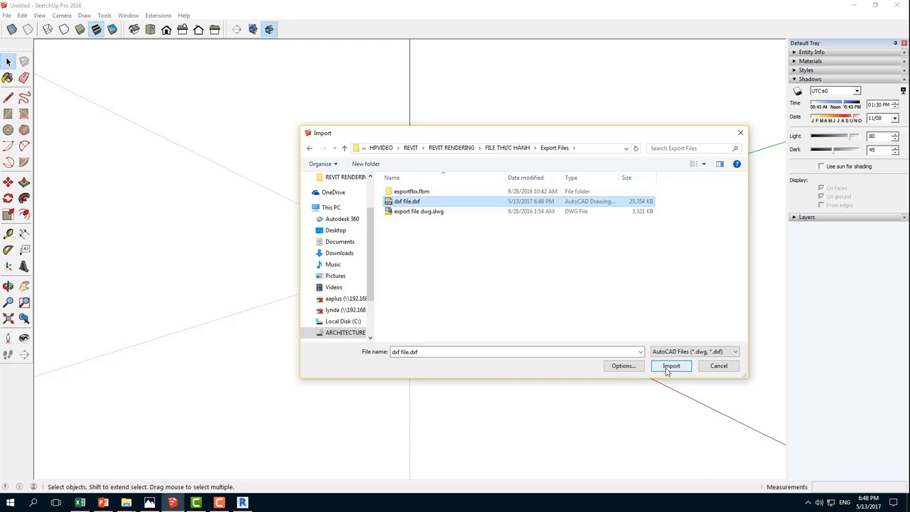
Set the DXF import units to Millimeters and import dxf file.dxf
{"action": "left_click", "coordinate": [621, 367]}
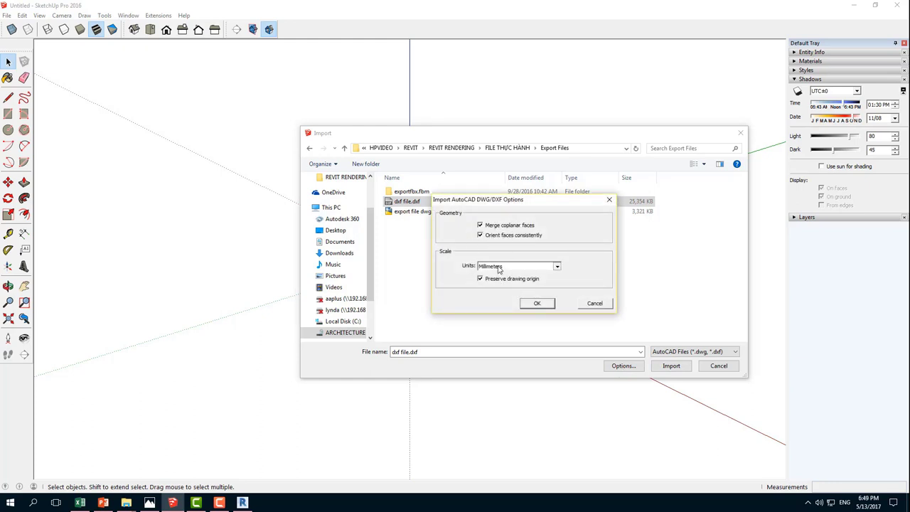
{"action": "left_click", "coordinate": [500, 267]}
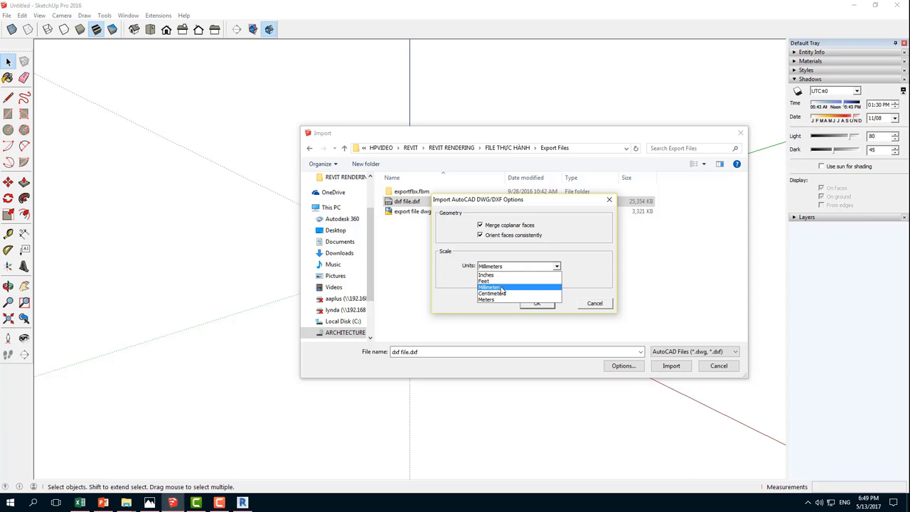
{"action": "left_click", "coordinate": [502, 288]}
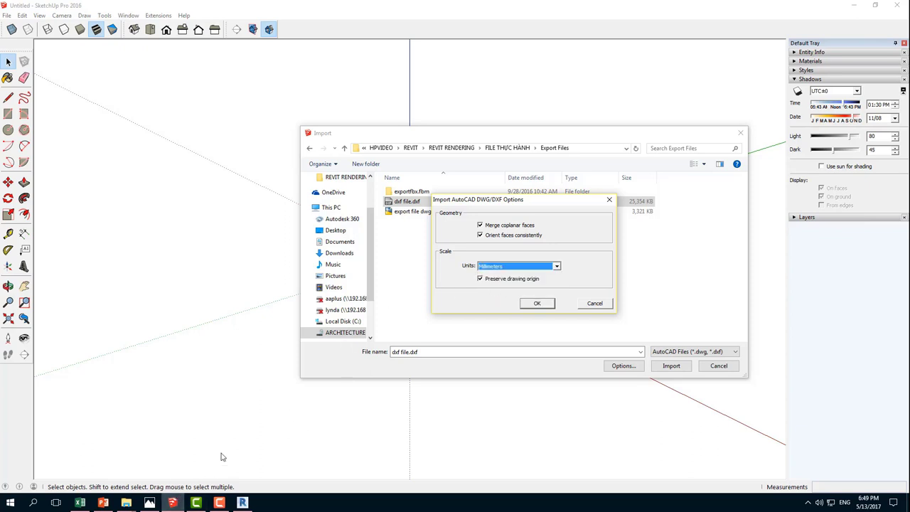
{"action": "left_click", "coordinate": [538, 303]}
{"action": "left_click", "coordinate": [663, 368]}
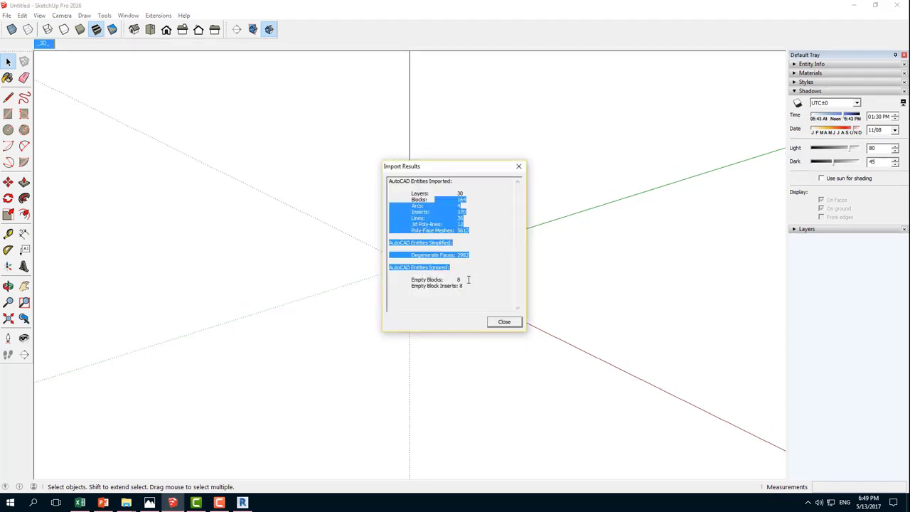
Close the Import Results summary and orbit around the imported terrain model
{"action": "left_click_drag", "start_coordinate": [430, 200], "coordinate": [469, 288]}
{"action": "left_click", "coordinate": [507, 322]}
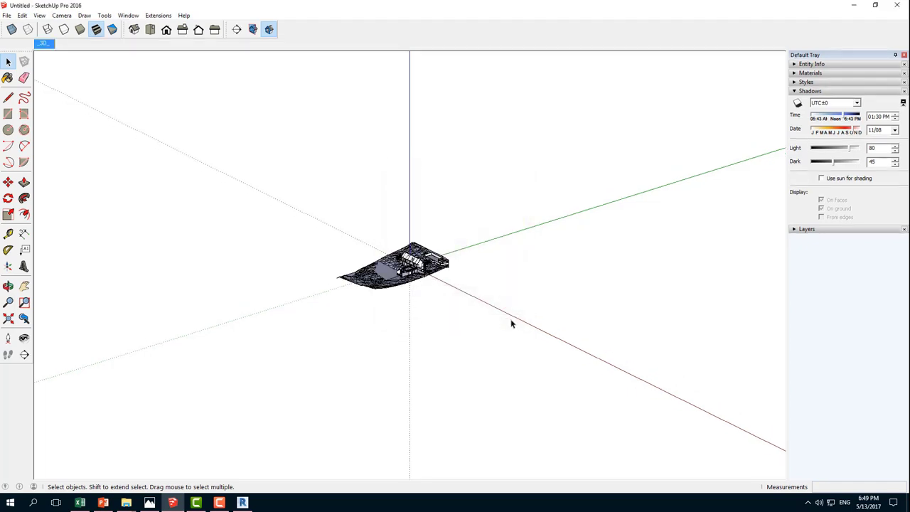
{"action": "middle_click_drag", "start_coordinate": [510, 321], "coordinate": [486, 362]}
{"action": "scroll", "coordinate": [367, 266], "scroll_direction": "up", "scroll_amount": 3}
{"action": "middle_click_drag", "start_coordinate": [368, 267], "coordinate": [593, 315]}
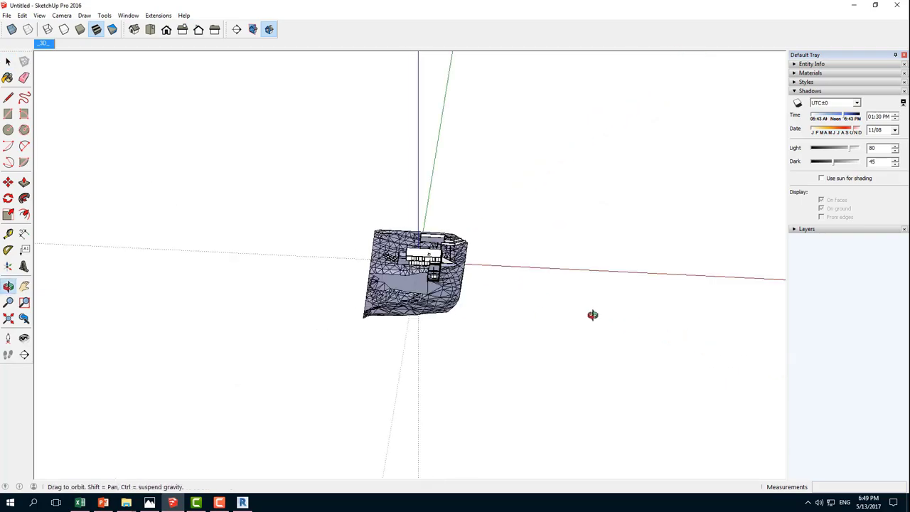
{"action": "scroll", "coordinate": [498, 315], "scroll_direction": "up", "scroll_amount": 3}
{"action": "middle_click_drag", "start_coordinate": [498, 315], "coordinate": [426, 315]}
{"action": "scroll", "coordinate": [559, 228], "scroll_direction": "up", "scroll_amount": 3}
{"action": "scroll", "coordinate": [558, 228], "scroll_direction": "up", "scroll_amount": 3}
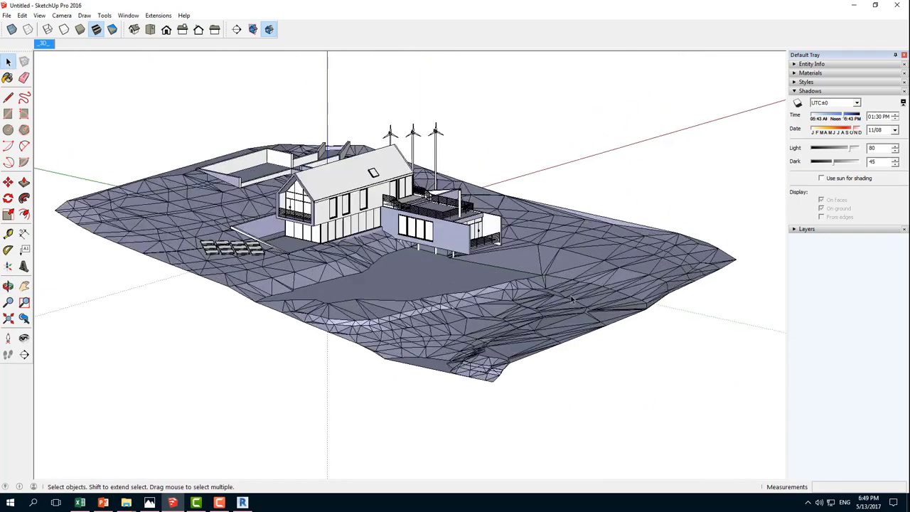
{"action": "middle_click_drag", "start_coordinate": [559, 228], "coordinate": [506, 313]}
Orbit and zoom to a low, close view of the house on its terrain
{"action": "scroll", "coordinate": [507, 313], "scroll_direction": "down", "scroll_amount": 2}
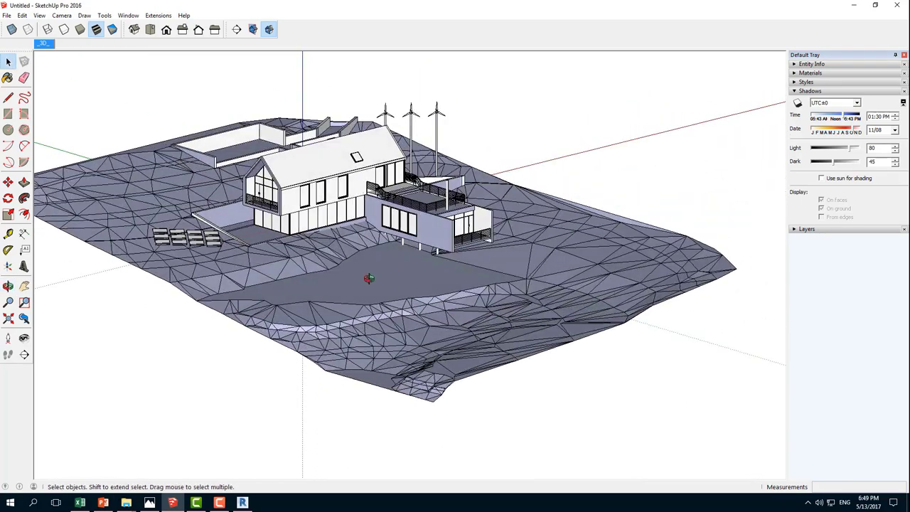
{"action": "mouse_move", "coordinate": [368, 278]}
{"action": "middle_mouse_down"}
{"action": "mouse_move", "coordinate": [403, 221]}
{"action": "mouse_move", "coordinate": [519, 317]}
{"action": "middle_mouse_up"}
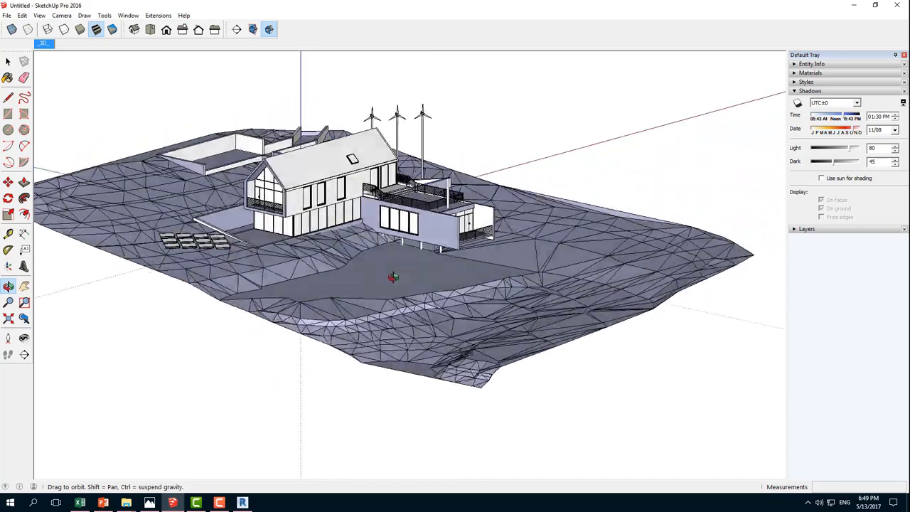
{"action": "mouse_move", "coordinate": [588, 305]}
{"action": "middle_mouse_down"}
{"action": "mouse_move", "coordinate": [433, 301]}
{"action": "mouse_move", "coordinate": [629, 290]}
{"action": "middle_mouse_up"}
{"action": "scroll", "coordinate": [414, 267], "scroll_direction": "up", "scroll_amount": 3}
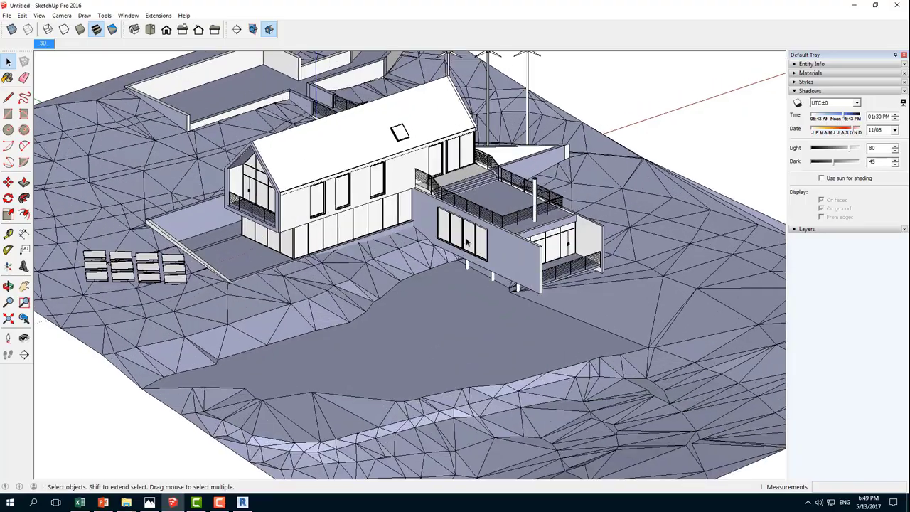
{"action": "mouse_move", "coordinate": [414, 267]}
{"action": "middle_mouse_down"}
{"action": "mouse_move", "coordinate": [473, 292]}
{"action": "mouse_move", "coordinate": [398, 235]}
{"action": "mouse_move", "coordinate": [333, 267]}
{"action": "middle_mouse_up"}
{"action": "scroll", "coordinate": [333, 267], "scroll_direction": "up", "scroll_amount": 3}
{"action": "scroll", "coordinate": [358, 239], "scroll_direction": "up", "scroll_amount": 2}
{"action": "middle_click", "coordinate": [358, 240]}
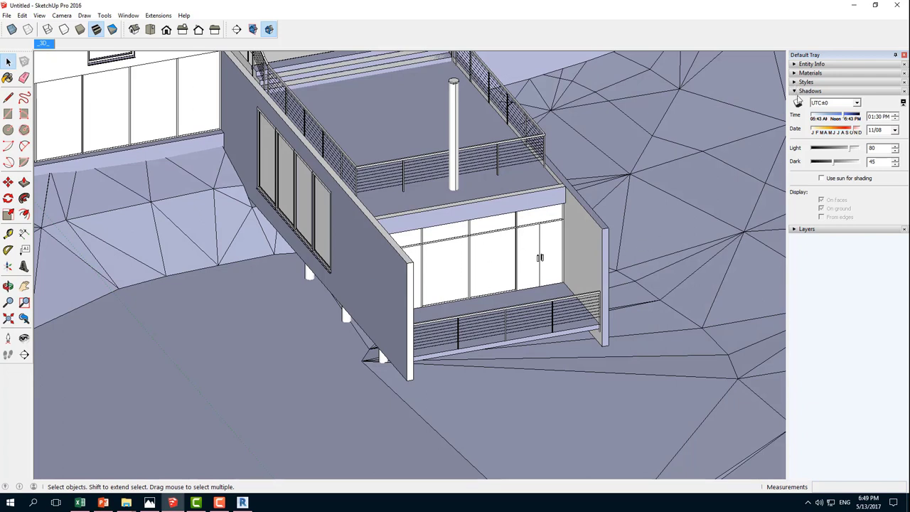
Expand the Layers panel and scroll through the imported layers down to L-SITE
{"action": "left_click", "coordinate": [797, 230]}
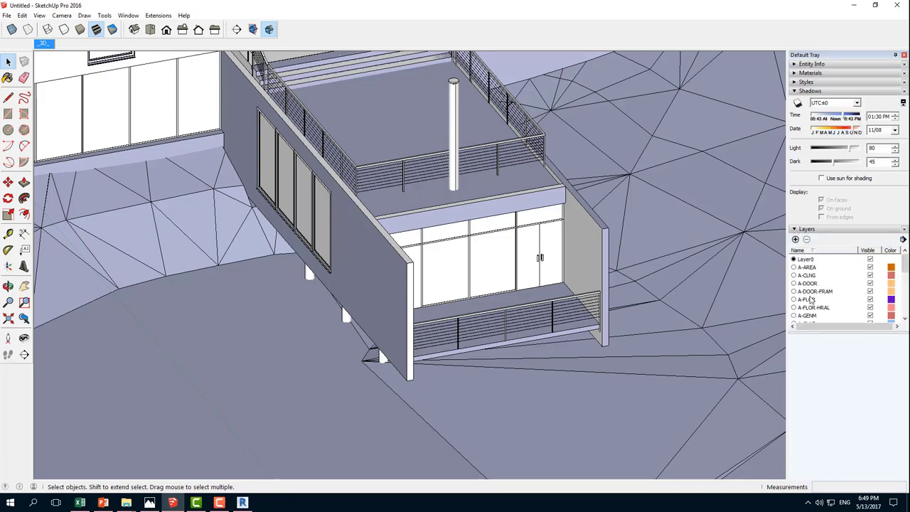
{"action": "scroll", "coordinate": [676, 297], "scroll_direction": "down", "scroll_amount": 3}
{"action": "scroll", "coordinate": [676, 297], "scroll_direction": "down", "scroll_amount": 3}
{"action": "mouse_move", "coordinate": [675, 298]}
{"action": "middle_mouse_down"}
{"action": "mouse_move", "coordinate": [575, 227]}
{"action": "mouse_move", "coordinate": [640, 215]}
{"action": "middle_mouse_up"}
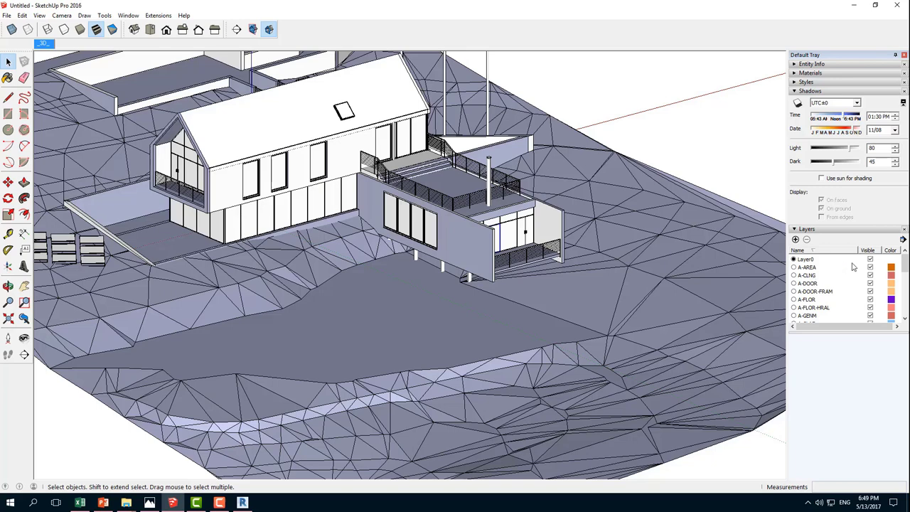
{"action": "scroll", "coordinate": [843, 304], "scroll_direction": "down", "scroll_amount": 1}
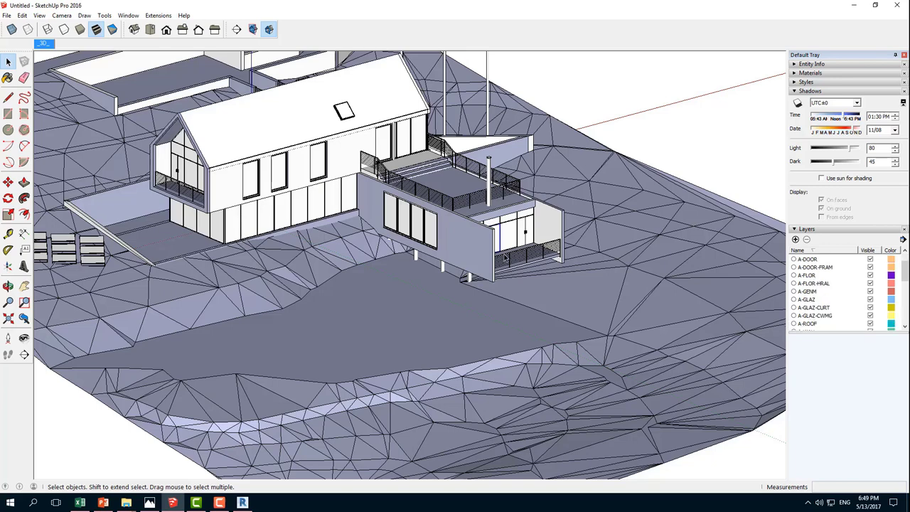
{"action": "scroll", "coordinate": [832, 307], "scroll_direction": "down", "scroll_amount": 1}
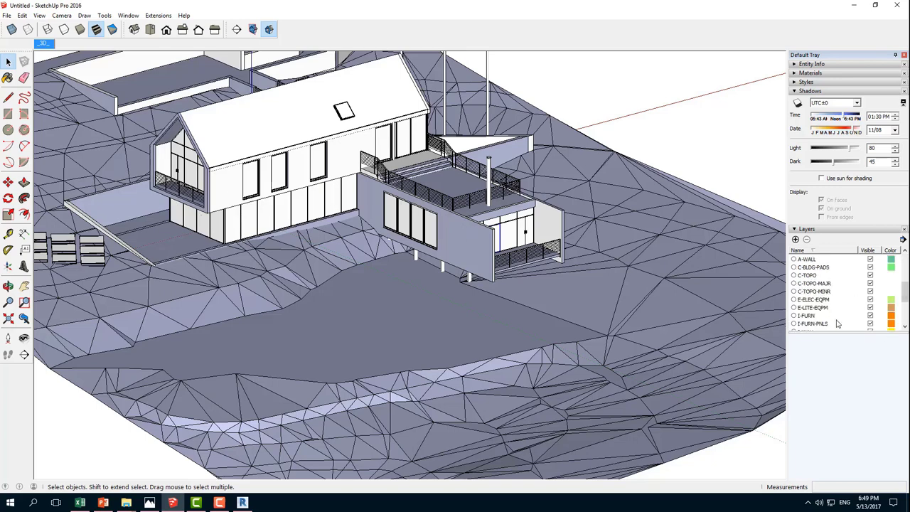
{"action": "scroll", "coordinate": [836, 320], "scroll_direction": "down", "scroll_amount": 1}
{"action": "scroll", "coordinate": [838, 322], "scroll_direction": "down", "scroll_amount": 1}
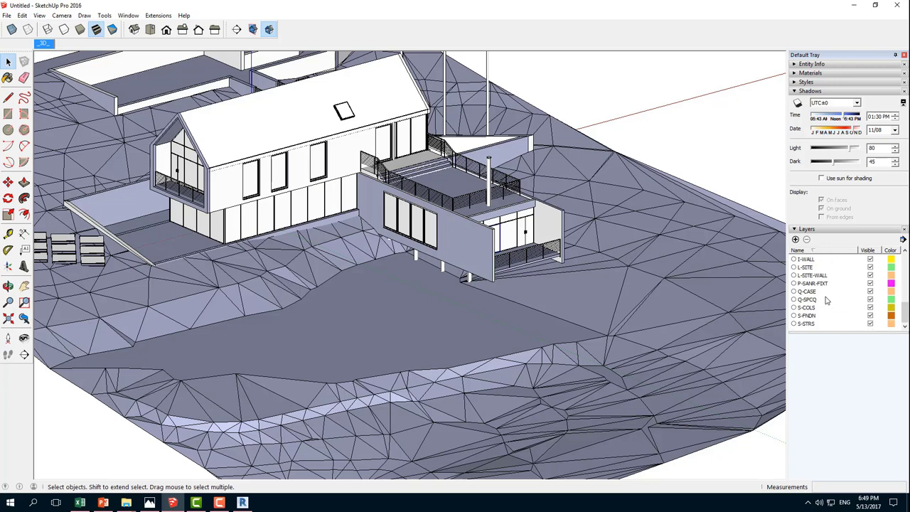
{"action": "left_click", "coordinate": [869, 268]}
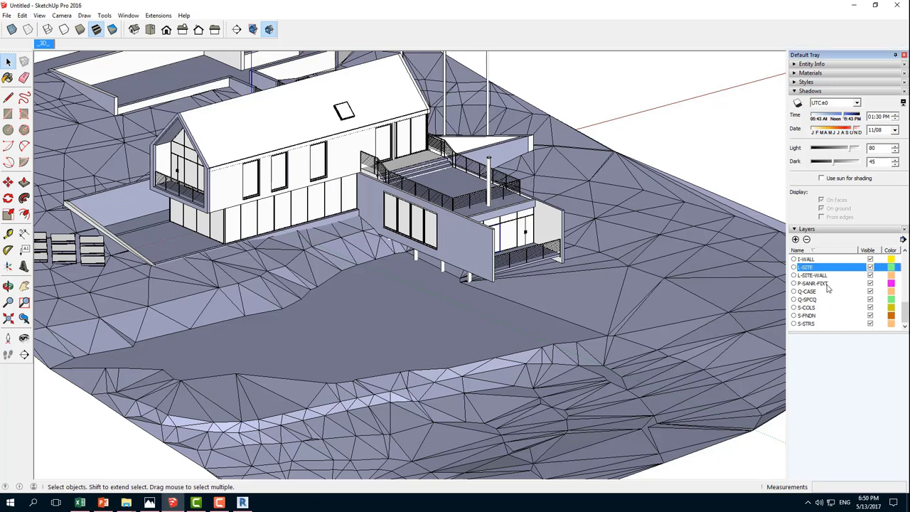
{"action": "scroll", "coordinate": [828, 287], "scroll_direction": "up", "scroll_amount": 1}
{"action": "scroll", "coordinate": [827, 288], "scroll_direction": "up", "scroll_amount": 1}
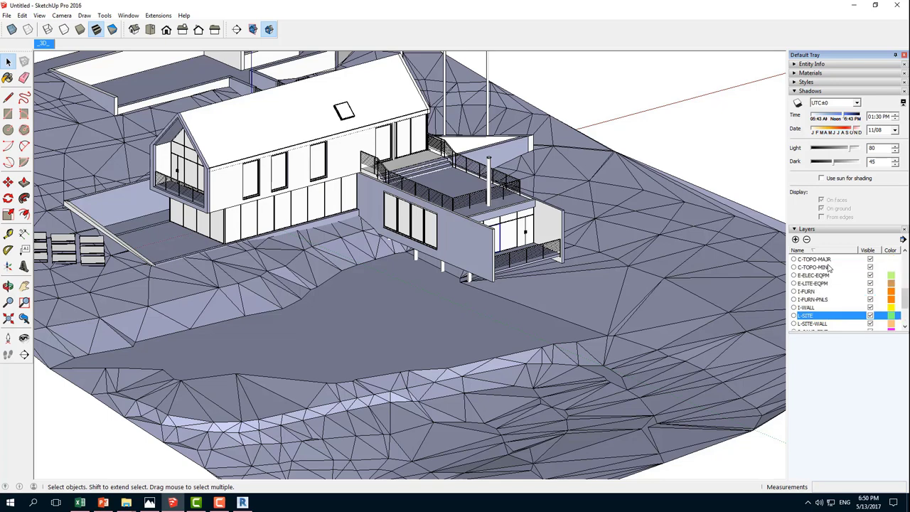
Hide the C-TOPO-MINR, C-TOPO-MAJR and C-TOPO terrain layers
{"action": "left_click", "coordinate": [871, 268]}
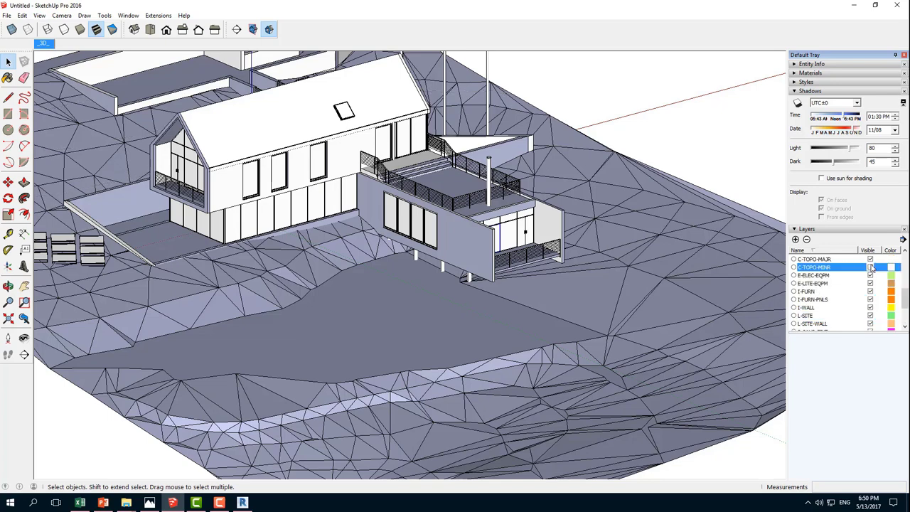
{"action": "left_click", "coordinate": [871, 260]}
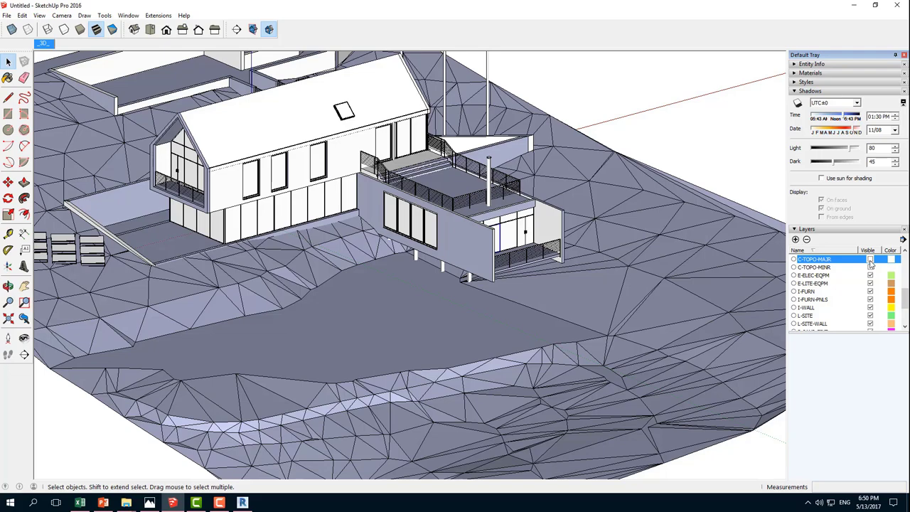
{"action": "scroll", "coordinate": [872, 278], "scroll_direction": "up", "scroll_amount": 1}
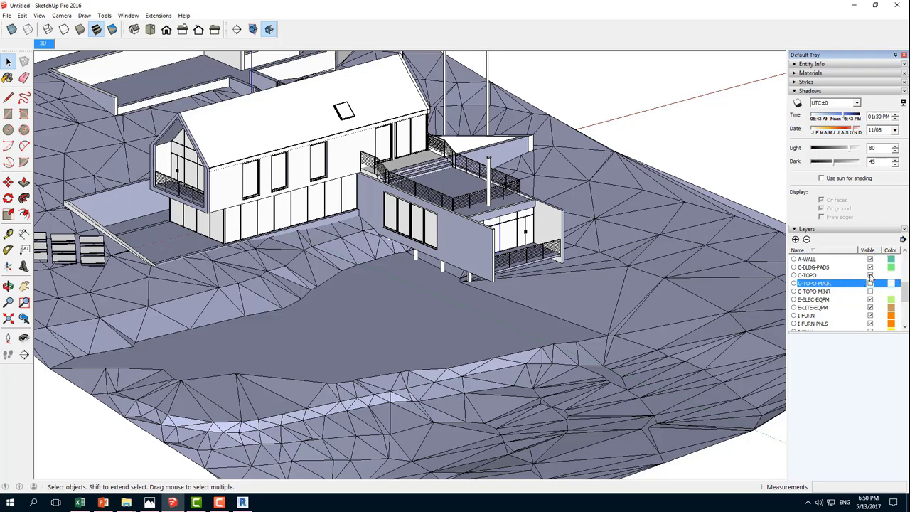
{"action": "left_click", "coordinate": [870, 275]}
{"action": "middle_click_drag", "start_coordinate": [596, 283], "coordinate": [596, 339]}
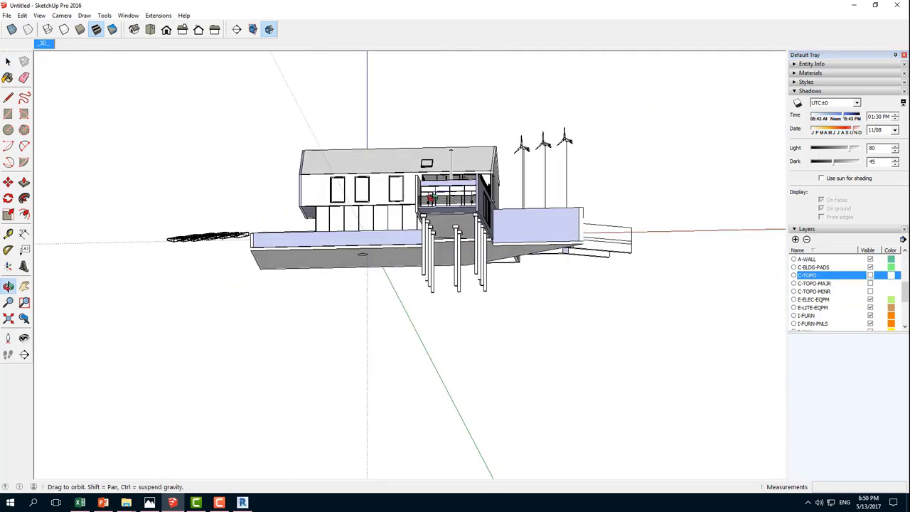
{"action": "middle_click_drag", "start_coordinate": [431, 199], "coordinate": [578, 301]}
{"action": "scroll", "coordinate": [745, 265], "scroll_direction": "up", "scroll_amount": 3}
{"action": "scroll", "coordinate": [850, 307], "scroll_direction": "up", "scroll_amount": 2}
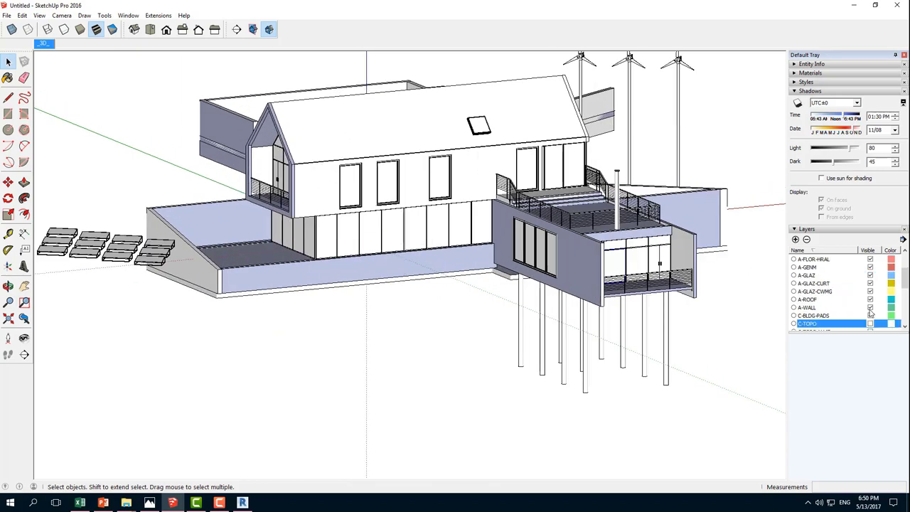
Hide the A-WALL layer and view the deck and piers
{"action": "left_click", "coordinate": [871, 307]}
{"action": "mouse_move", "coordinate": [505, 281]}
{"action": "middle_mouse_down"}
{"action": "mouse_move", "coordinate": [756, 206]}
{"action": "mouse_move", "coordinate": [688, 256]}
{"action": "middle_mouse_up"}
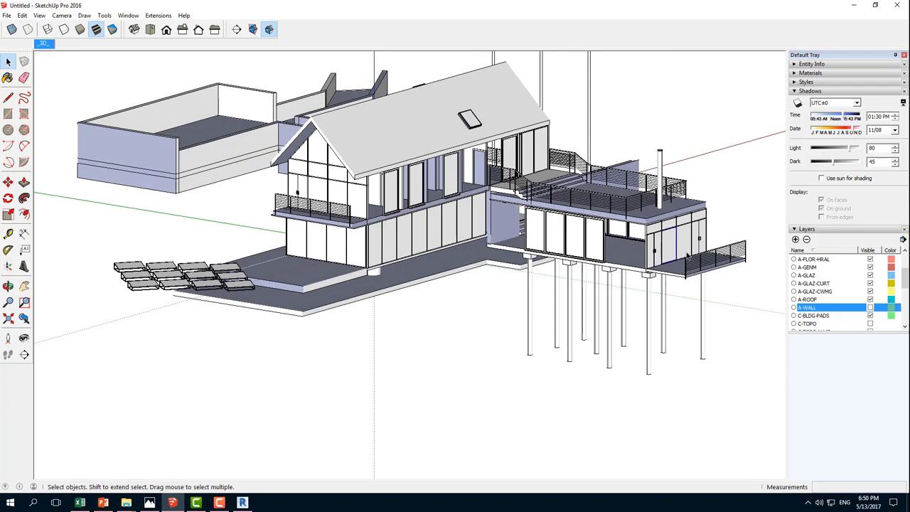
{"action": "scroll", "coordinate": [689, 256], "scroll_direction": "up", "scroll_amount": 4}
{"action": "mouse_move", "coordinate": [597, 268]}
{"action": "middle_mouse_down"}
{"action": "mouse_move", "coordinate": [601, 248]}
{"action": "mouse_move", "coordinate": [625, 241]}
{"action": "middle_mouse_up"}
Hide the A-GLAZ-CURT curtain-wall panels and inspect the kitchen and deck
{"action": "left_click", "coordinate": [872, 283]}
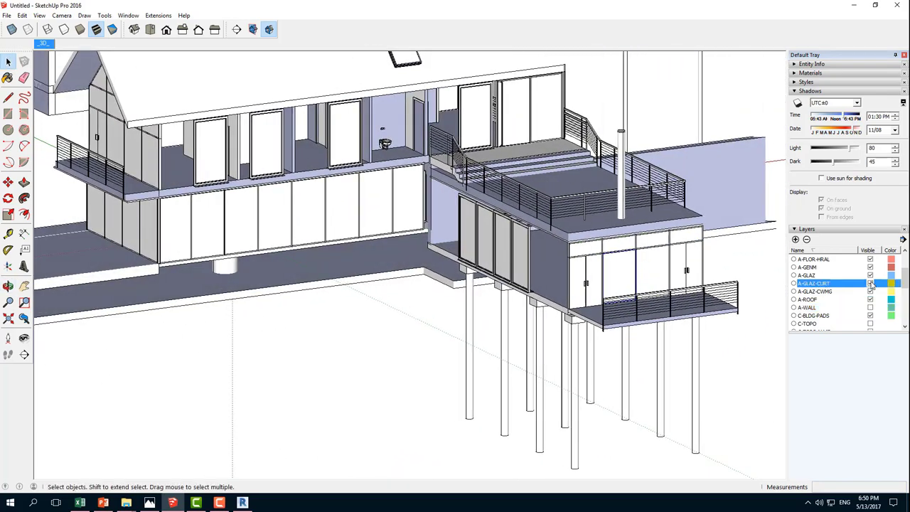
{"action": "left_click", "coordinate": [871, 283]}
{"action": "scroll", "coordinate": [448, 268], "scroll_direction": "down", "scroll_amount": 3}
{"action": "mouse_move", "coordinate": [448, 268]}
{"action": "middle_mouse_down"}
{"action": "mouse_move", "coordinate": [309, 233]}
{"action": "mouse_move", "coordinate": [741, 269]}
{"action": "middle_mouse_up"}
{"action": "scroll", "coordinate": [310, 233], "scroll_direction": "up", "scroll_amount": 3}
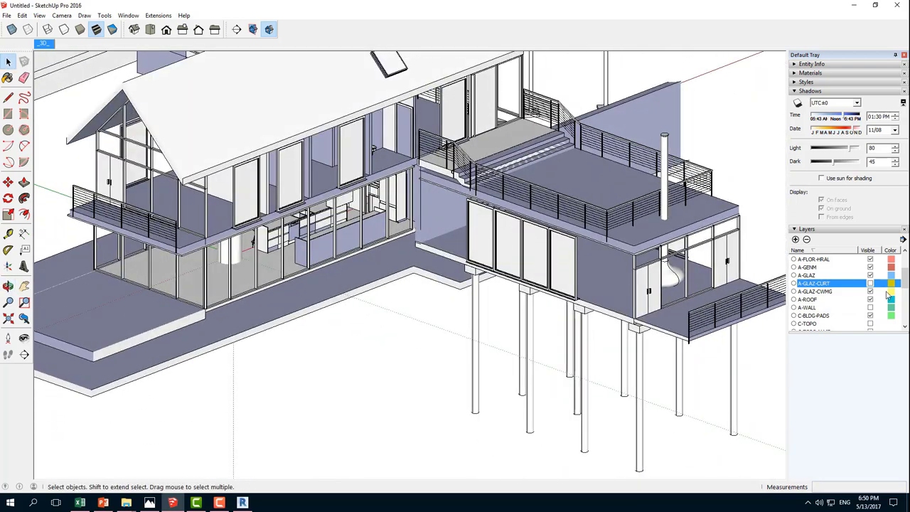
{"action": "scroll", "coordinate": [406, 285], "scroll_direction": "down", "scroll_amount": 3}
{"action": "middle_click_drag", "start_coordinate": [407, 284], "coordinate": [427, 285]}
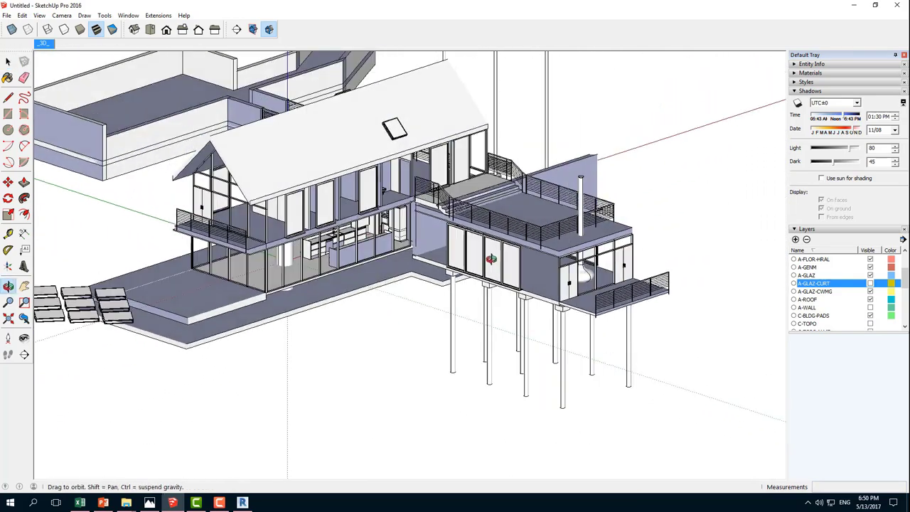
{"action": "scroll", "coordinate": [427, 285], "scroll_direction": "up", "scroll_amount": 3}
Show A-GLAZ-CURT and C-TOPO again and select the A-WALL layer
{"action": "left_click", "coordinate": [871, 283]}
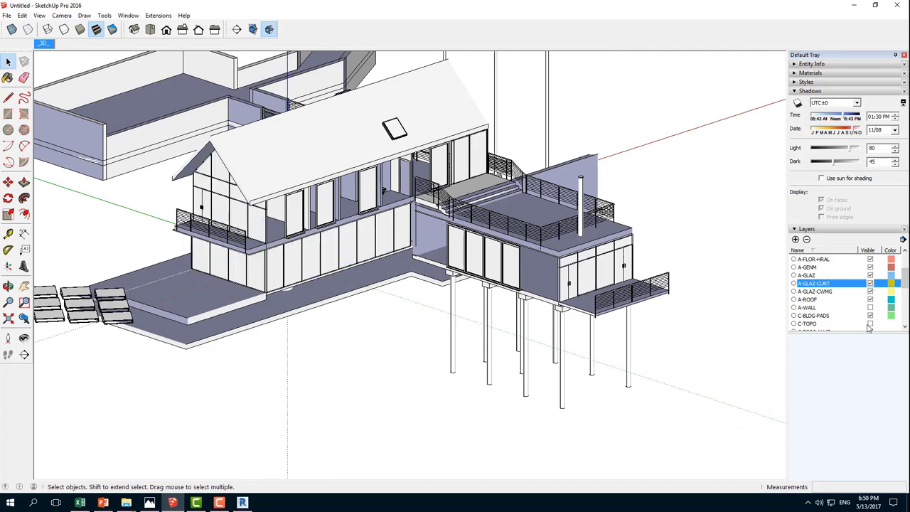
{"action": "left_click", "coordinate": [869, 325]}
{"action": "left_click", "coordinate": [872, 308]}
{"action": "scroll", "coordinate": [870, 320], "scroll_direction": "down", "scroll_amount": 5}
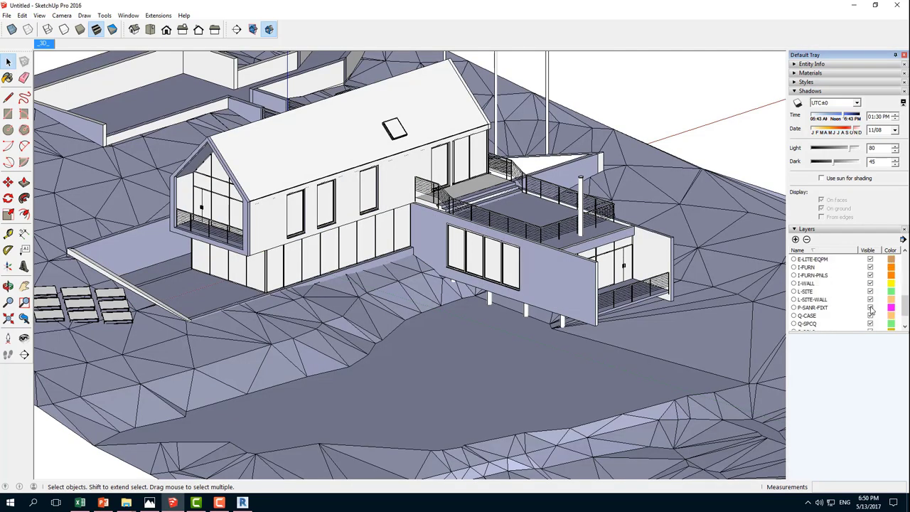
{"action": "scroll", "coordinate": [873, 307], "scroll_direction": "up", "scroll_amount": 2}
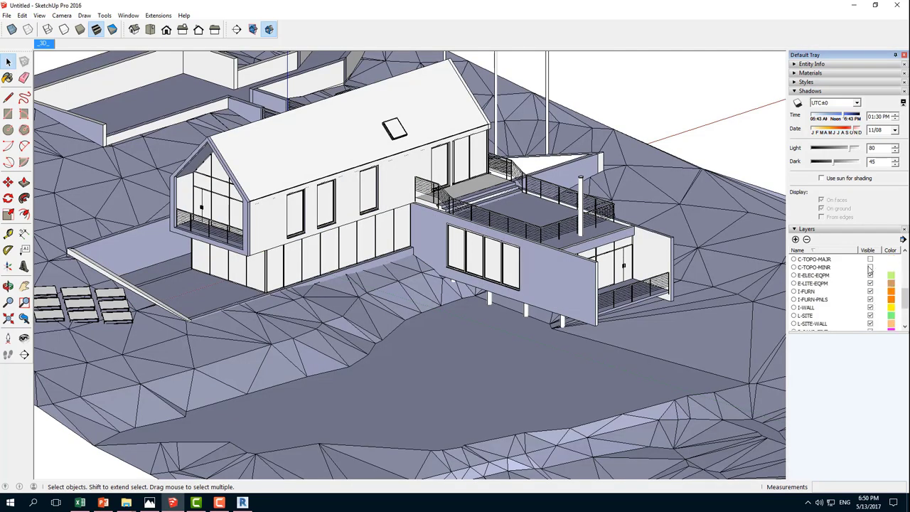
Show the C-TOPO-MAJR contour layer
{"action": "left_click", "coordinate": [870, 259]}
{"action": "scroll", "coordinate": [731, 295], "scroll_direction": "up", "scroll_amount": 3}
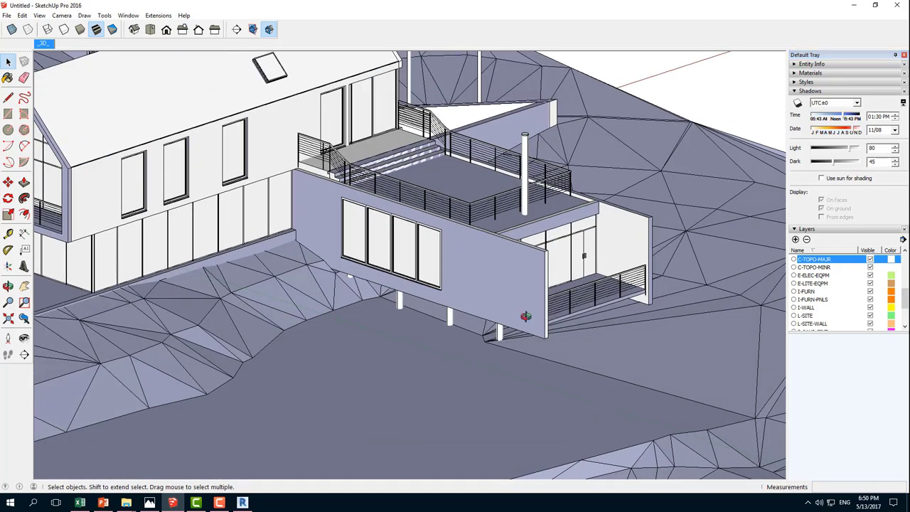
{"action": "scroll", "coordinate": [491, 310], "scroll_direction": "up", "scroll_amount": 3}
{"action": "scroll", "coordinate": [484, 312], "scroll_direction": "up", "scroll_amount": 2}
Select only the side wall face beside the deck
{"action": "triple_click", "coordinate": [479, 304]}
{"action": "scroll", "coordinate": [490, 306], "scroll_direction": "up", "scroll_amount": 3}
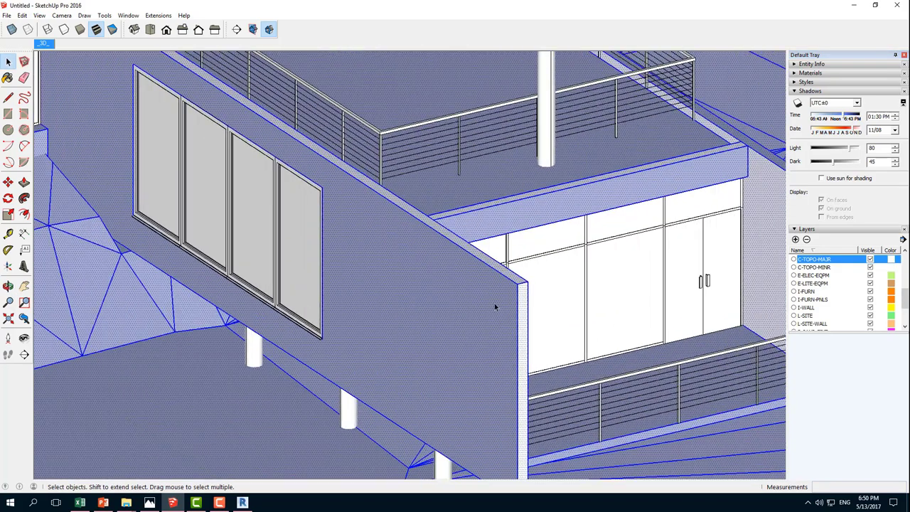
{"action": "mouse_move", "coordinate": [496, 307]}
{"action": "middle_mouse_down"}
{"action": "mouse_move", "coordinate": [389, 247]}
{"action": "mouse_move", "coordinate": [552, 303]}
{"action": "middle_mouse_up"}
{"action": "left_click", "coordinate": [420, 262]}
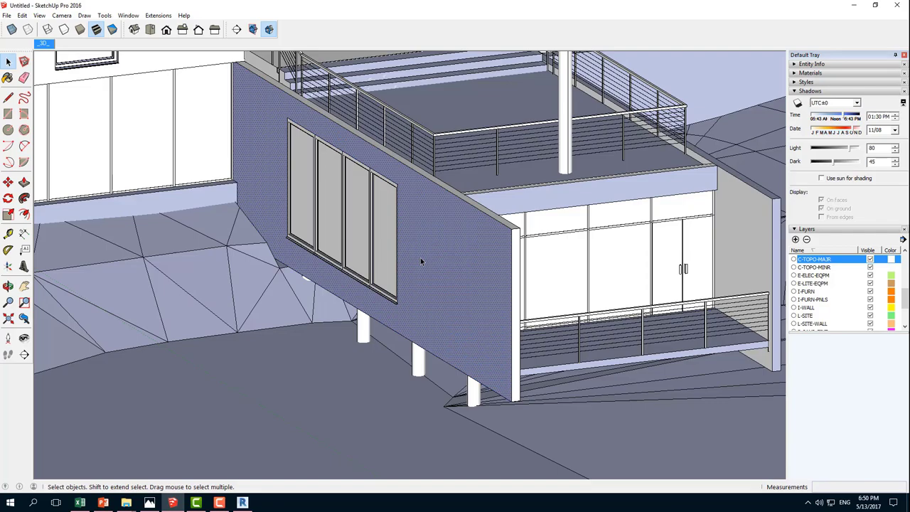
{"action": "triple_click", "coordinate": [484, 260]}
{"action": "mouse_move", "coordinate": [545, 256]}
{"action": "middle_mouse_down"}
{"action": "mouse_move", "coordinate": [433, 274]}
{"action": "mouse_move", "coordinate": [490, 263]}
{"action": "middle_mouse_up"}
{"action": "left_click", "coordinate": [490, 262]}
Orbit and zoom around the house to inspect the selected side wall
{"action": "middle_click_drag", "start_coordinate": [549, 269], "coordinate": [571, 273]}
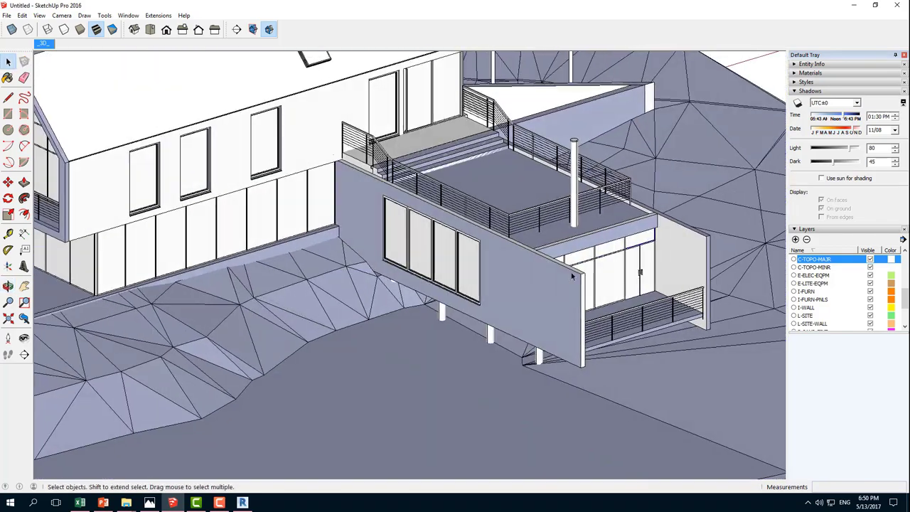
{"action": "scroll", "coordinate": [440, 338], "scroll_direction": "up", "scroll_amount": 2}
{"action": "scroll", "coordinate": [440, 338], "scroll_direction": "up", "scroll_amount": 2}
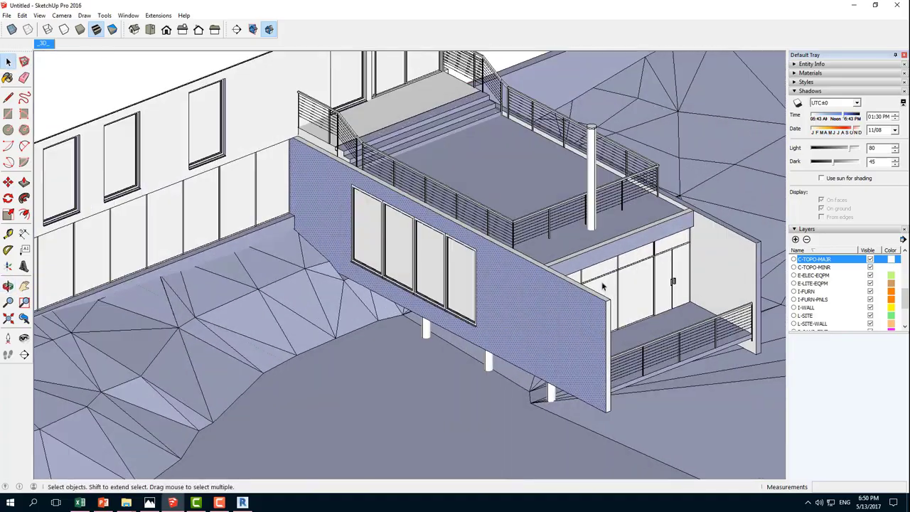
{"action": "scroll", "coordinate": [530, 309], "scroll_direction": "up", "scroll_amount": 2}
{"action": "scroll", "coordinate": [530, 311], "scroll_direction": "down", "scroll_amount": 2}
{"action": "mouse_move", "coordinate": [531, 311]}
{"action": "middle_mouse_down"}
{"action": "mouse_move", "coordinate": [457, 197]}
{"action": "mouse_move", "coordinate": [472, 280]}
{"action": "mouse_move", "coordinate": [549, 282]}
{"action": "middle_mouse_up"}
{"action": "scroll", "coordinate": [549, 282], "scroll_direction": "down", "scroll_amount": 3}
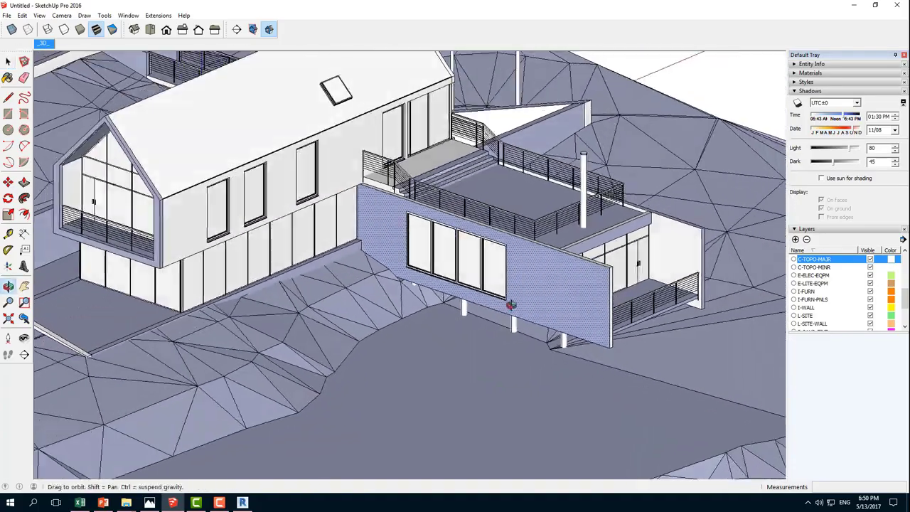
{"action": "middle_click_drag", "start_coordinate": [508, 305], "coordinate": [529, 295]}
{"action": "scroll", "coordinate": [537, 292], "scroll_direction": "up", "scroll_amount": 3}
{"action": "scroll", "coordinate": [562, 313], "scroll_direction": "up", "scroll_amount": 1}
{"action": "scroll", "coordinate": [541, 270], "scroll_direction": "up", "scroll_amount": 2}
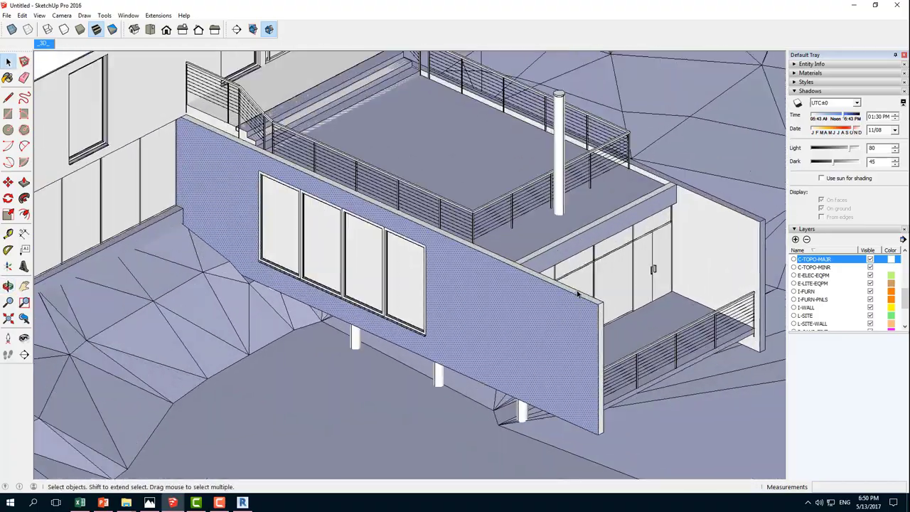
{"action": "scroll", "coordinate": [519, 230], "scroll_direction": "up", "scroll_amount": 2}
{"action": "scroll", "coordinate": [391, 234], "scroll_direction": "up", "scroll_amount": 1}
{"action": "mouse_move", "coordinate": [391, 234]}
{"action": "middle_mouse_down"}
{"action": "mouse_move", "coordinate": [401, 286]}
{"action": "mouse_move", "coordinate": [197, 249]}
{"action": "mouse_move", "coordinate": [567, 318]}
{"action": "middle_mouse_up"}
{"action": "scroll", "coordinate": [569, 313], "scroll_direction": "up", "scroll_amount": 2}
{"action": "middle_click_drag", "start_coordinate": [716, 256], "coordinate": [609, 254]}
{"action": "scroll", "coordinate": [488, 282], "scroll_direction": "up", "scroll_amount": 2}
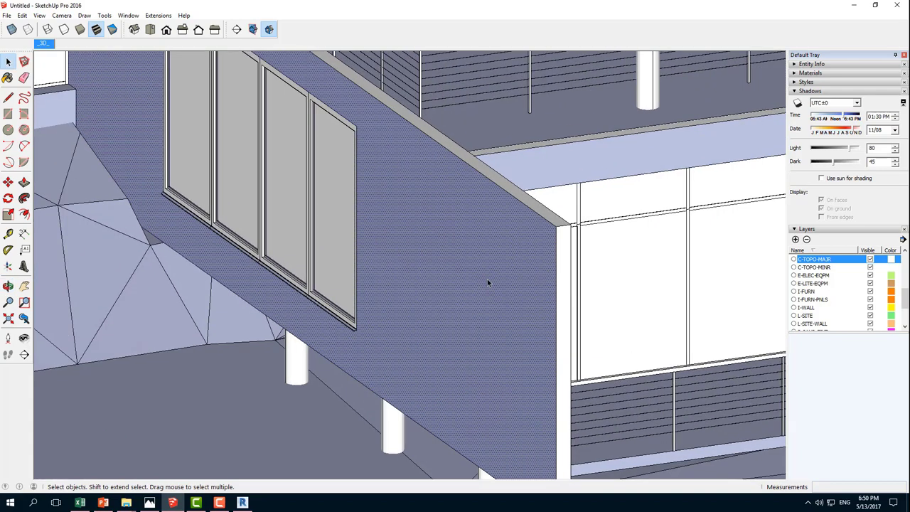
{"action": "scroll", "coordinate": [484, 252], "scroll_direction": "up", "scroll_amount": 2}
Reverse the side wall's faces so its outer side shows white
{"action": "right_click", "coordinate": [483, 250]}
{"action": "mouse_move", "coordinate": [518, 308]}
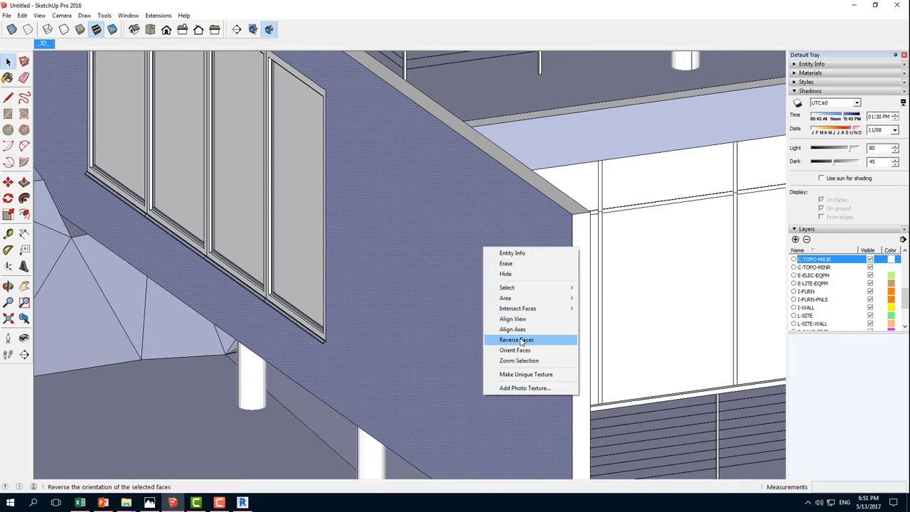
{"action": "left_click", "coordinate": [523, 341]}
{"action": "scroll", "coordinate": [489, 320], "scroll_direction": "down", "scroll_amount": 2}
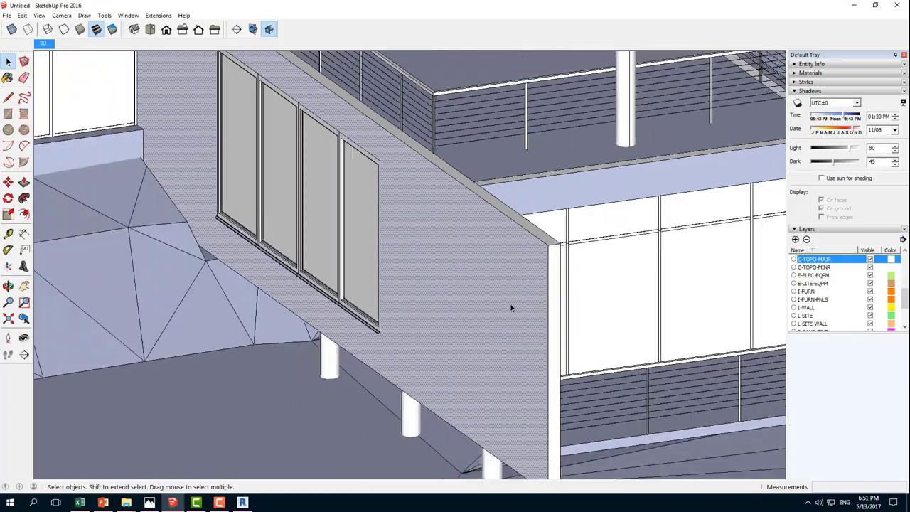
{"action": "scroll", "coordinate": [510, 307], "scroll_direction": "down", "scroll_amount": 5}
{"action": "mouse_move", "coordinate": [398, 374]}
{"action": "middle_mouse_down"}
{"action": "mouse_move", "coordinate": [547, 308]}
{"action": "mouse_move", "coordinate": [417, 382]}
{"action": "mouse_move", "coordinate": [326, 240]}
{"action": "middle_mouse_up"}
{"action": "scroll", "coordinate": [416, 382], "scroll_direction": "down", "scroll_amount": 4}
{"action": "scroll", "coordinate": [416, 382], "scroll_direction": "down", "scroll_amount": 2}
{"action": "scroll", "coordinate": [326, 239], "scroll_direction": "up", "scroll_amount": 2}
{"action": "scroll", "coordinate": [320, 285], "scroll_direction": "up", "scroll_amount": 4}
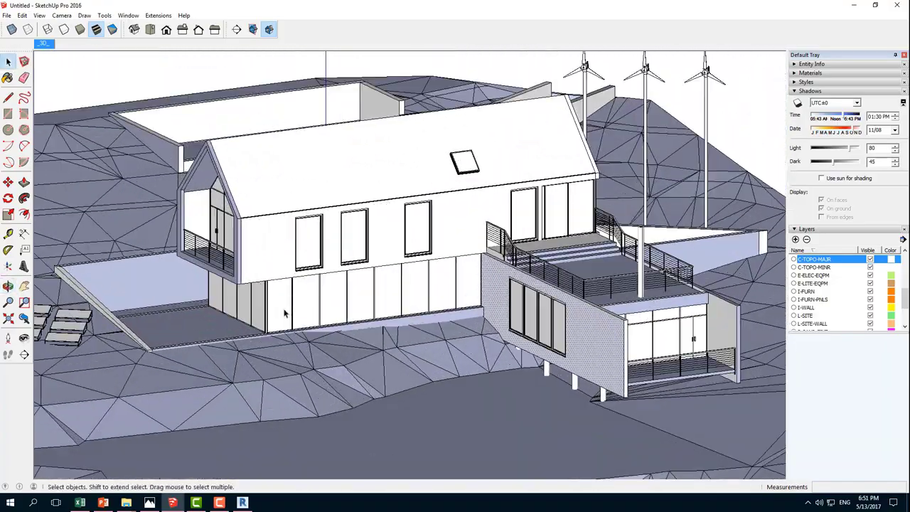
{"action": "scroll", "coordinate": [265, 281], "scroll_direction": "up", "scroll_amount": 3}
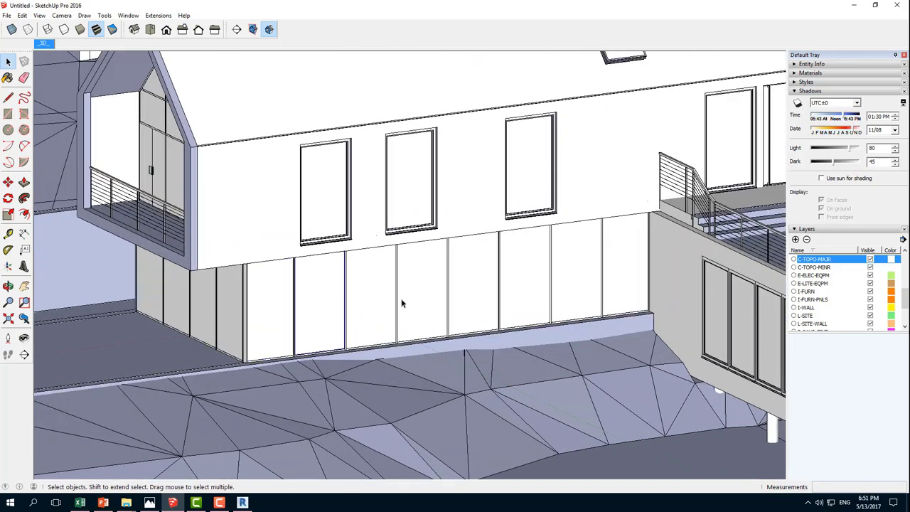
{"action": "scroll", "coordinate": [351, 303], "scroll_direction": "down", "scroll_amount": 5}
{"action": "scroll", "coordinate": [356, 305], "scroll_direction": "down", "scroll_amount": 3}
{"action": "mouse_move", "coordinate": [355, 305]}
{"action": "middle_mouse_down"}
{"action": "mouse_move", "coordinate": [387, 372]}
{"action": "mouse_move", "coordinate": [459, 347]}
{"action": "mouse_move", "coordinate": [626, 390]}
{"action": "middle_mouse_up"}
{"action": "scroll", "coordinate": [518, 261], "scroll_direction": "down", "scroll_amount": 3}
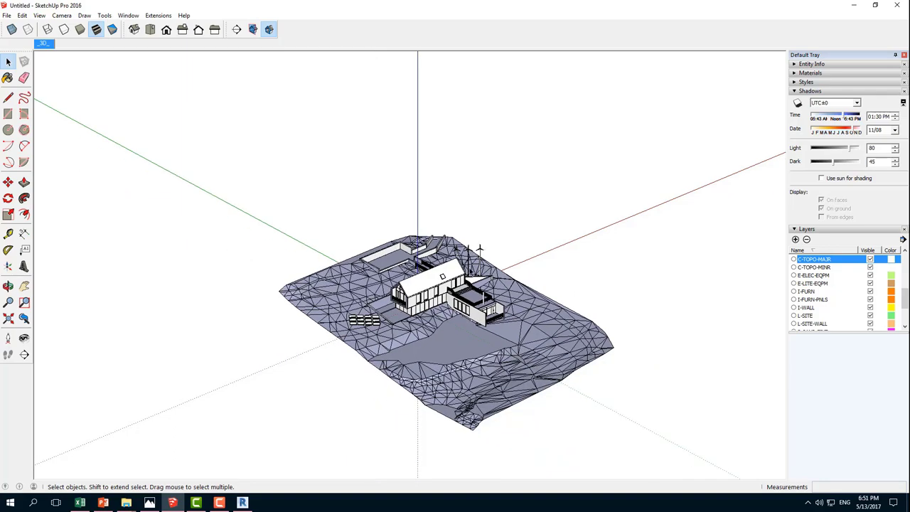
{"action": "mouse_move", "coordinate": [518, 261]}
{"action": "middle_mouse_down"}
{"action": "mouse_move", "coordinate": [544, 410]}
{"action": "mouse_move", "coordinate": [563, 349]}
{"action": "mouse_move", "coordinate": [559, 323]}
{"action": "mouse_move", "coordinate": [549, 370]}
{"action": "middle_mouse_up"}
{"action": "scroll", "coordinate": [562, 349], "scroll_direction": "up", "scroll_amount": 3}
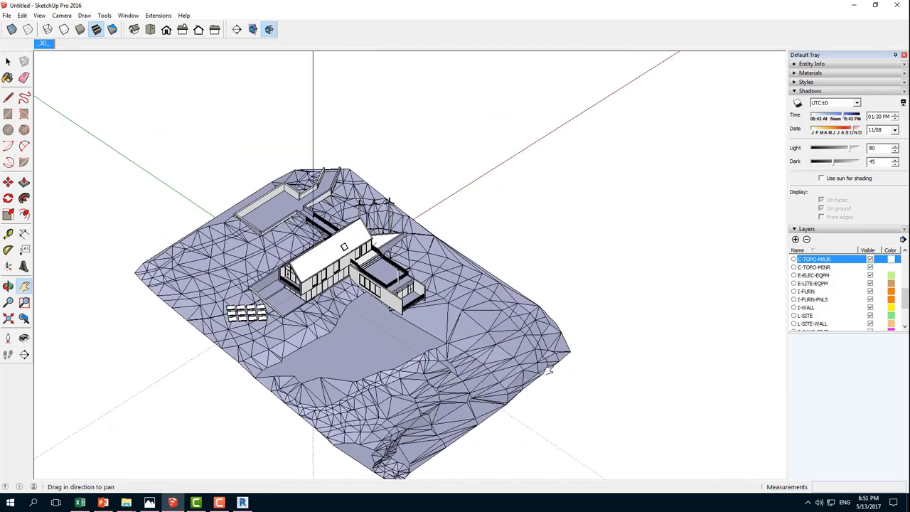
{"action": "middle_click_drag", "start_coordinate": [530, 327], "coordinate": [494, 290]}
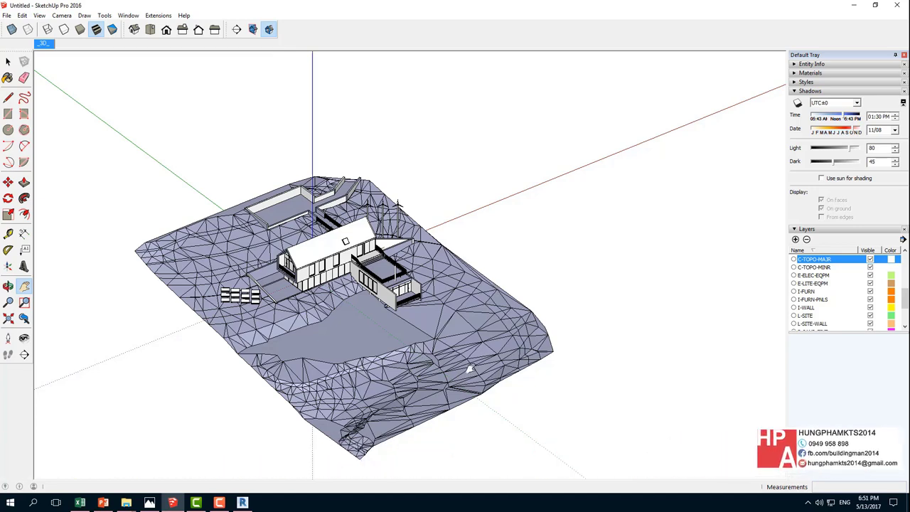
Back in Revit, reorient the 3D view and open Visibility/Graphic Overrides with VG
{"action": "left_click", "coordinate": [243, 503]}
{"action": "middle_click_drag", "start_coordinate": [526, 331], "coordinate": [402, 292], "text": "shift"}
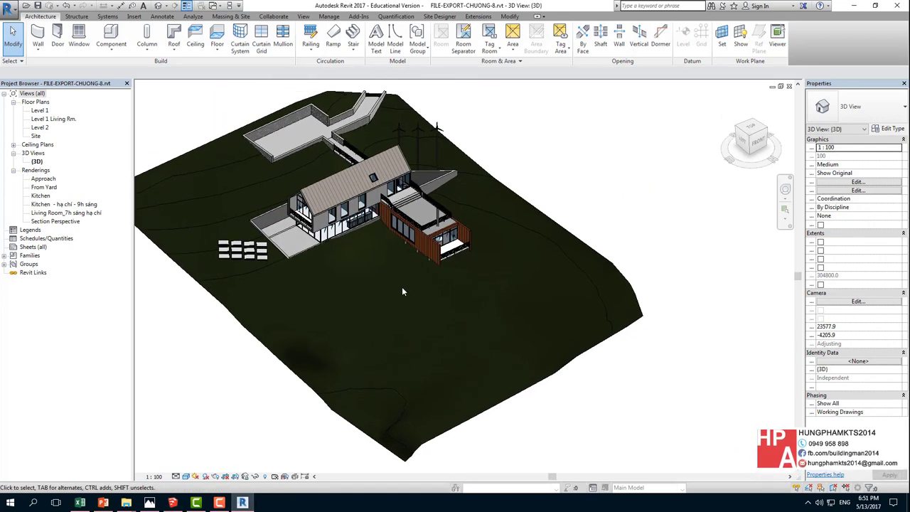
{"action": "scroll", "coordinate": [401, 291], "scroll_direction": "up", "scroll_amount": 4}
{"action": "scroll", "coordinate": [427, 313], "scroll_direction": "down", "scroll_amount": 1}
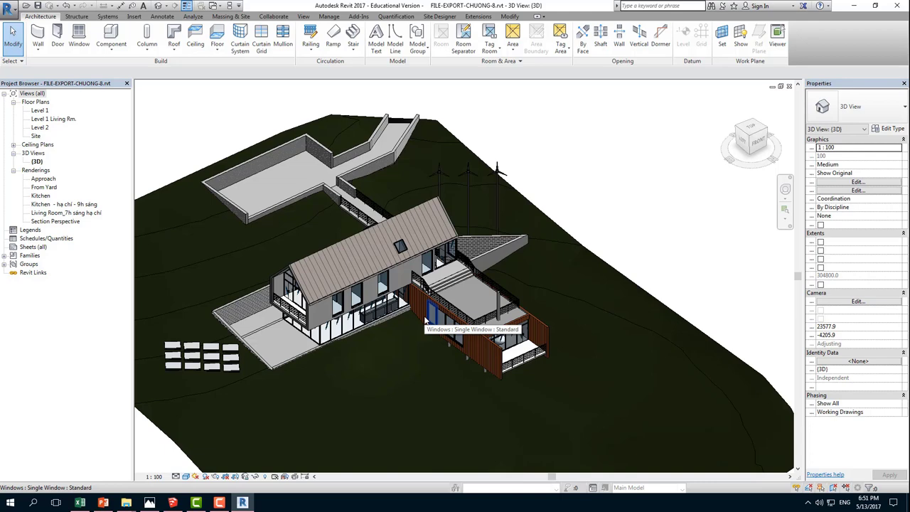
{"action": "mouse_move", "coordinate": [439, 346]}
{"action": "middle_mouse_down", "text": "shift"}
{"action": "mouse_move", "coordinate": [461, 350]}
{"action": "mouse_move", "coordinate": [498, 294]}
{"action": "middle_mouse_up", "text": "shift"}
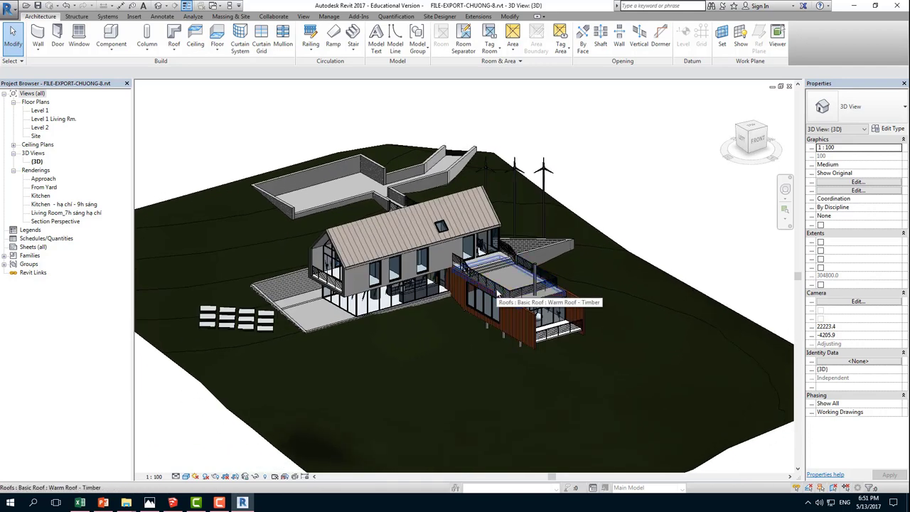
{"action": "middle_click_drag", "start_coordinate": [498, 294], "coordinate": [511, 278]}
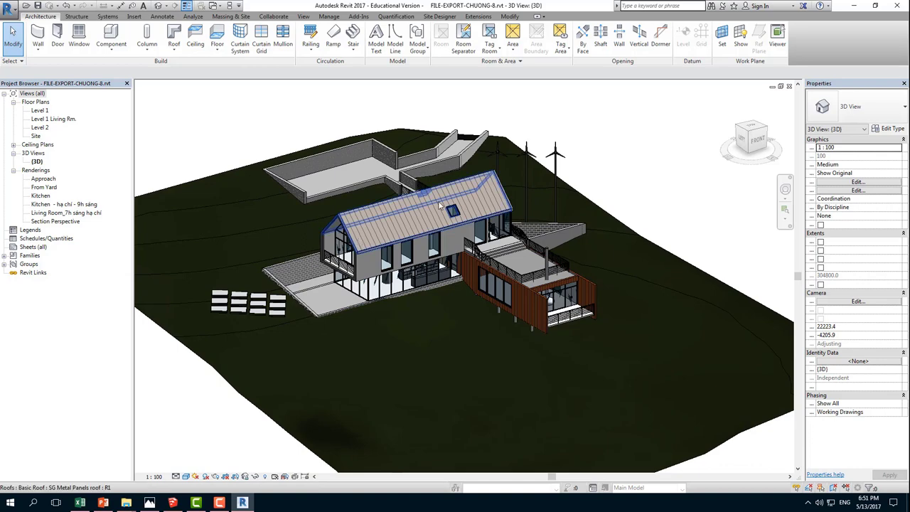
{"action": "scroll", "coordinate": [441, 206], "scroll_direction": "down", "scroll_amount": 2}
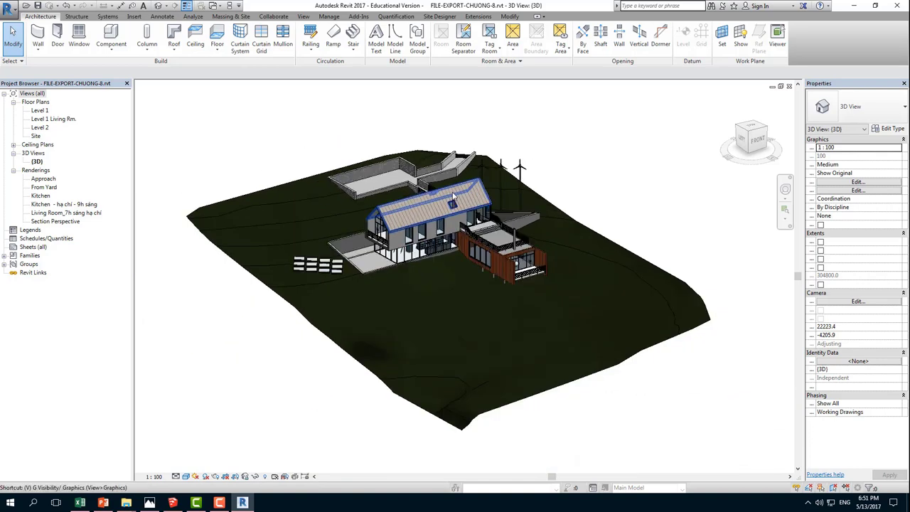
{"action": "key", "text": "g"}
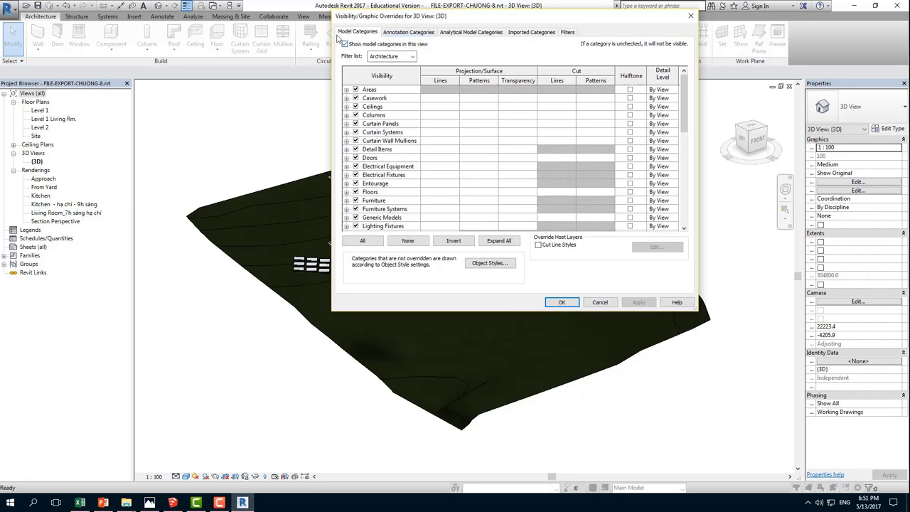
Select every category in Visibility/Graphic Overrides and hide them all
{"action": "left_click_drag", "start_coordinate": [682, 106], "coordinate": [681, 199]}
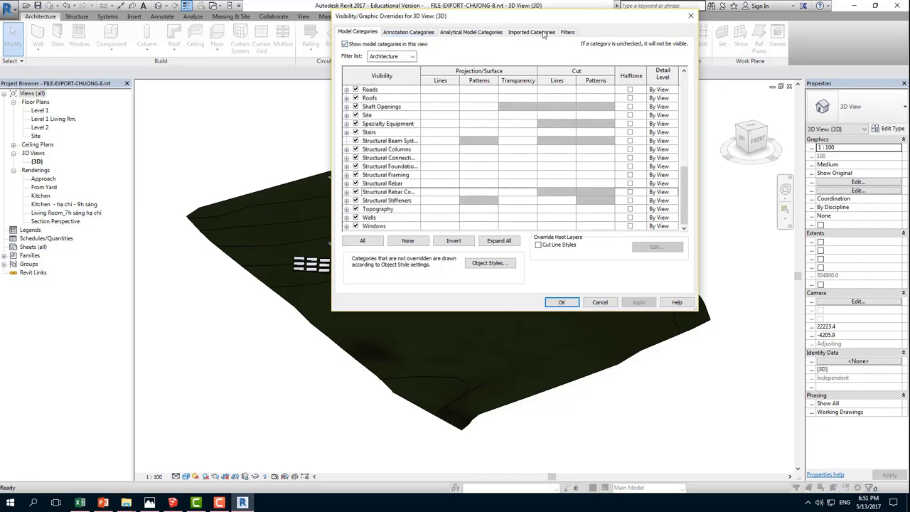
{"action": "left_click_drag", "start_coordinate": [539, 17], "coordinate": [722, 55]}
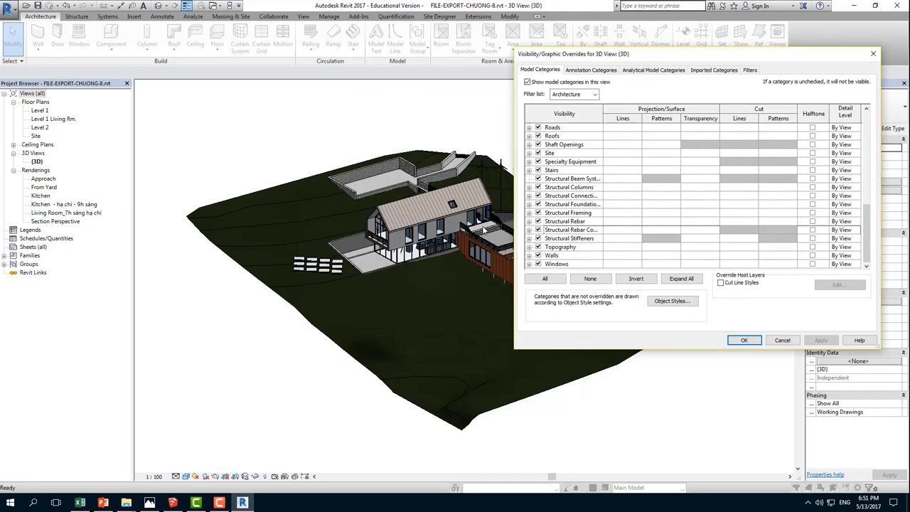
{"action": "scroll", "coordinate": [633, 171], "scroll_direction": "up", "scroll_amount": 1}
{"action": "scroll", "coordinate": [825, 177], "scroll_direction": "up", "scroll_amount": 1}
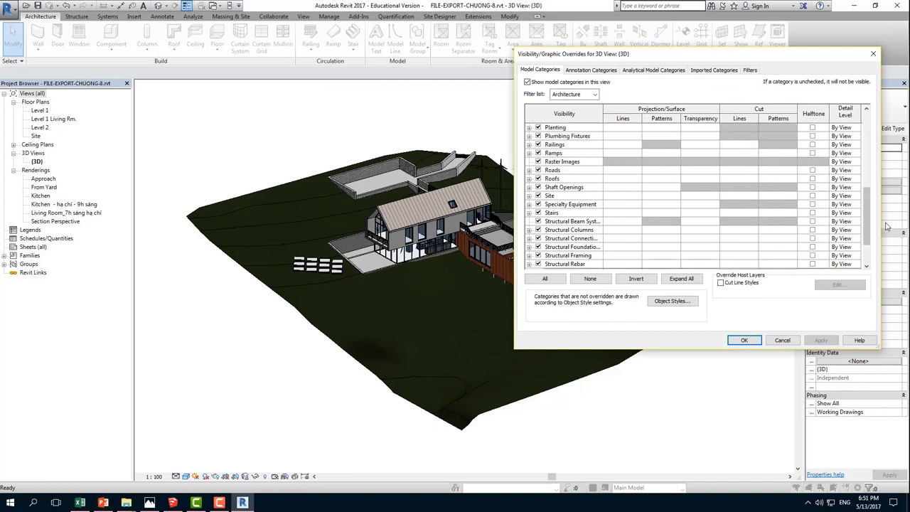
{"action": "mouse_move", "coordinate": [869, 216]}
{"action": "left_mouse_down"}
{"action": "mouse_move", "coordinate": [867, 142]}
{"action": "mouse_move", "coordinate": [865, 276]}
{"action": "left_mouse_up"}
{"action": "left_click", "coordinate": [585, 263]}
{"action": "key", "text": "ctrl+a"}
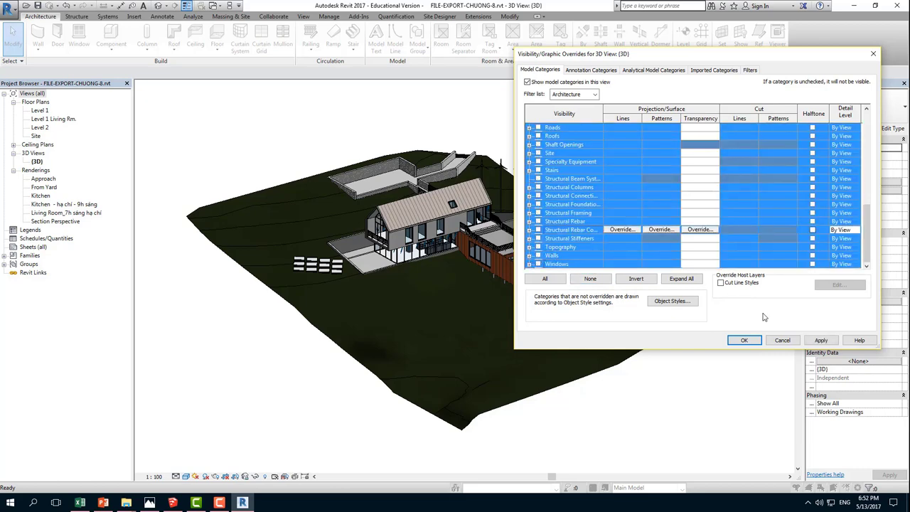
{"action": "left_click", "coordinate": [821, 340]}
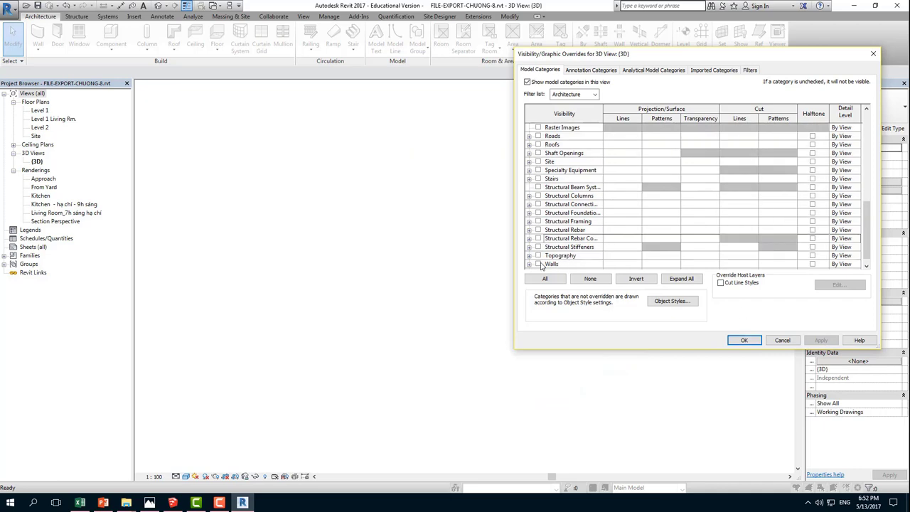
Turn Walls visibility back on, apply, and close so only walls show
{"action": "left_click", "coordinate": [538, 265]}
{"action": "left_click", "coordinate": [821, 340]}
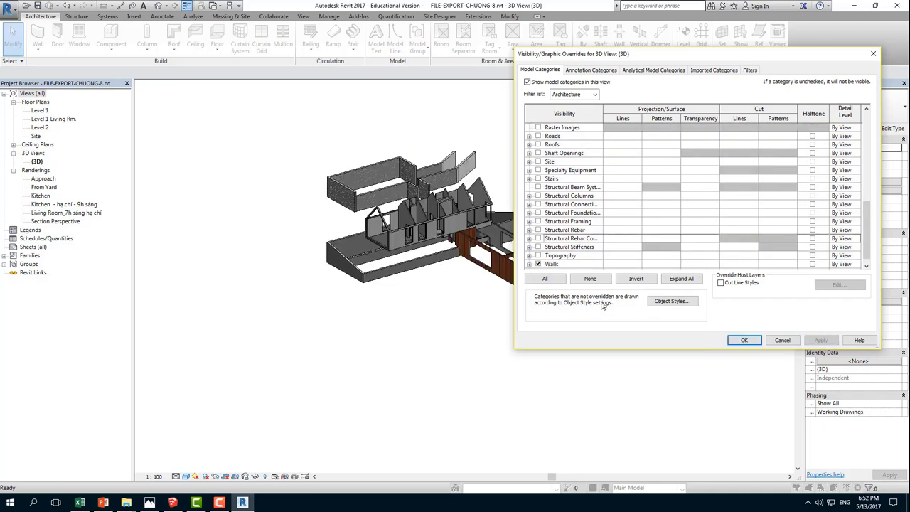
{"action": "left_click", "coordinate": [739, 341]}
{"action": "scroll", "coordinate": [540, 264], "scroll_direction": "up", "scroll_amount": 3}
{"action": "middle_click_drag", "start_coordinate": [430, 220], "coordinate": [524, 265]}
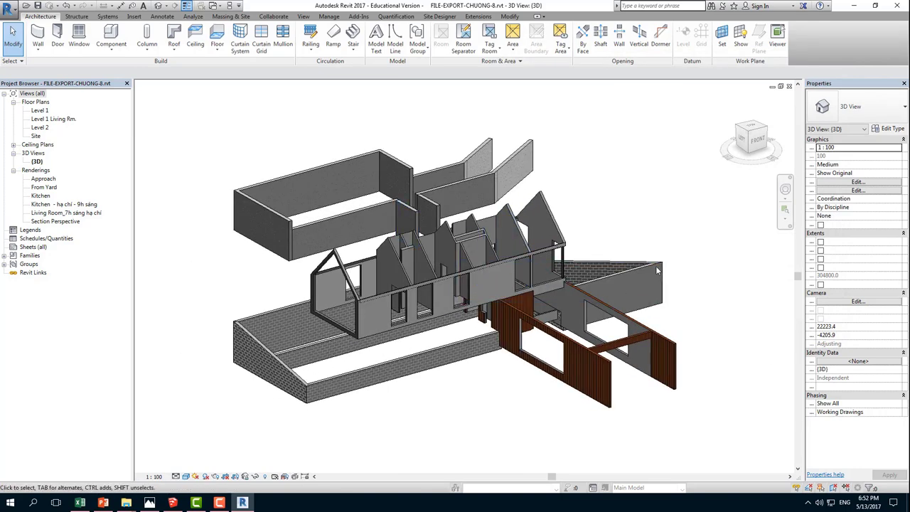
Start a DXF export limited to the current 3D view
{"action": "left_click", "coordinate": [8, 7]}
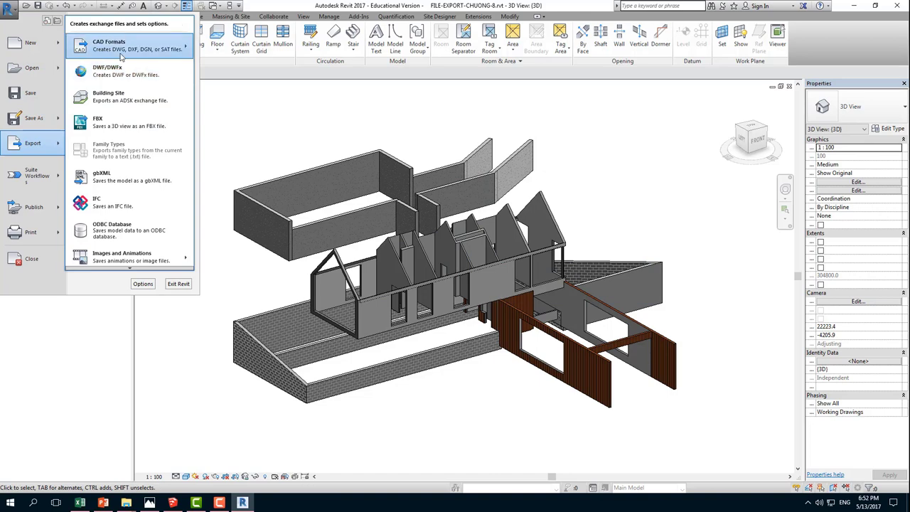
{"action": "mouse_move", "coordinate": [128, 45]}
{"action": "left_click", "coordinate": [211, 56]}
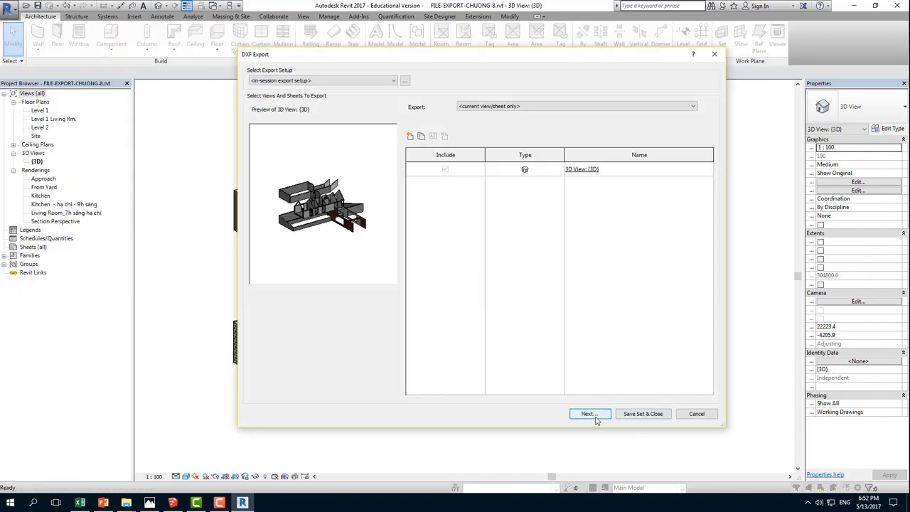
{"action": "left_click", "coordinate": [502, 106]}
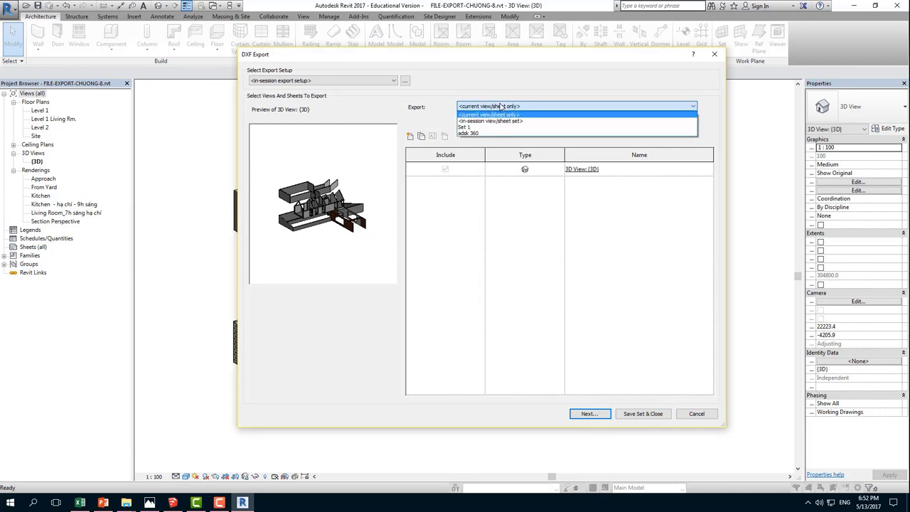
{"action": "left_click", "coordinate": [501, 115]}
{"action": "left_click", "coordinate": [589, 413]}
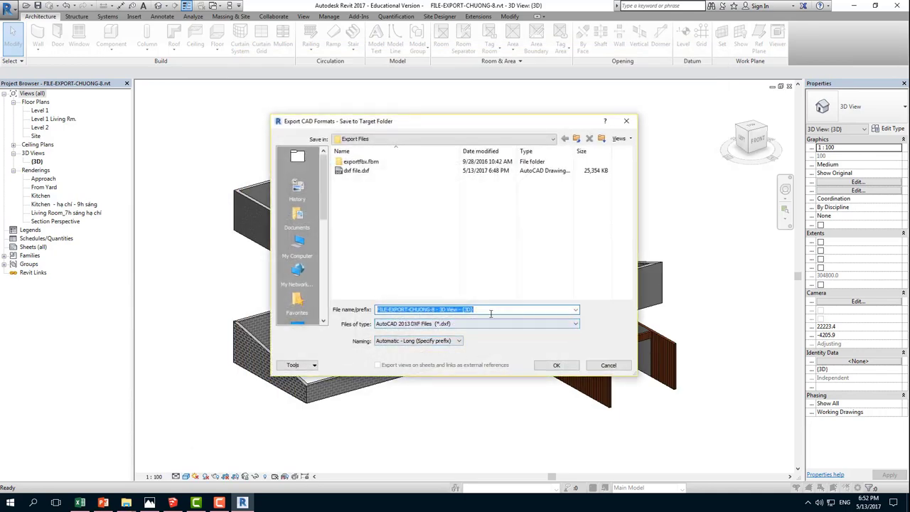
Create a new folder 'tach lop' and save the export there as 1-wall
{"action": "right_click", "coordinate": [364, 211]}
{"action": "mouse_move", "coordinate": [386, 308]}
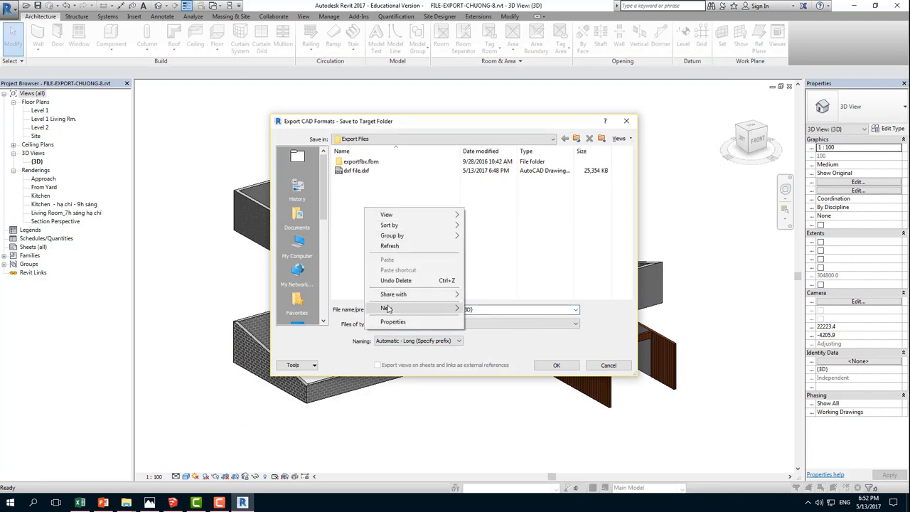
{"action": "left_click", "coordinate": [486, 309]}
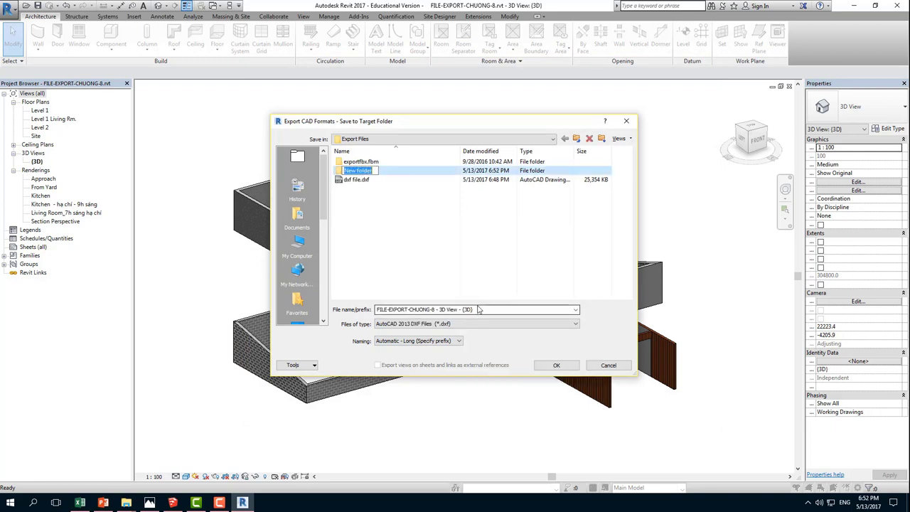
{"action": "type", "text": "tach lop"}
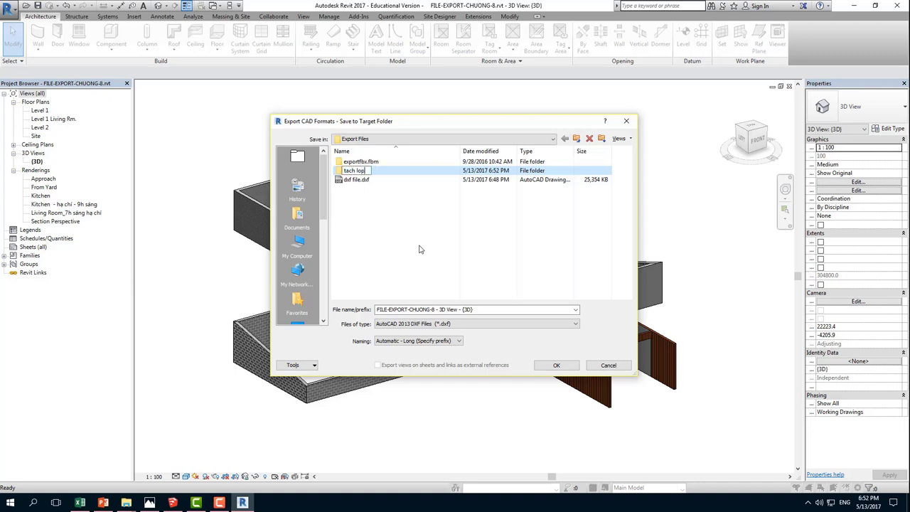
{"action": "key", "text": "Return"}
{"action": "key", "text": "Return"}
{"action": "left_click", "coordinate": [497, 311]}
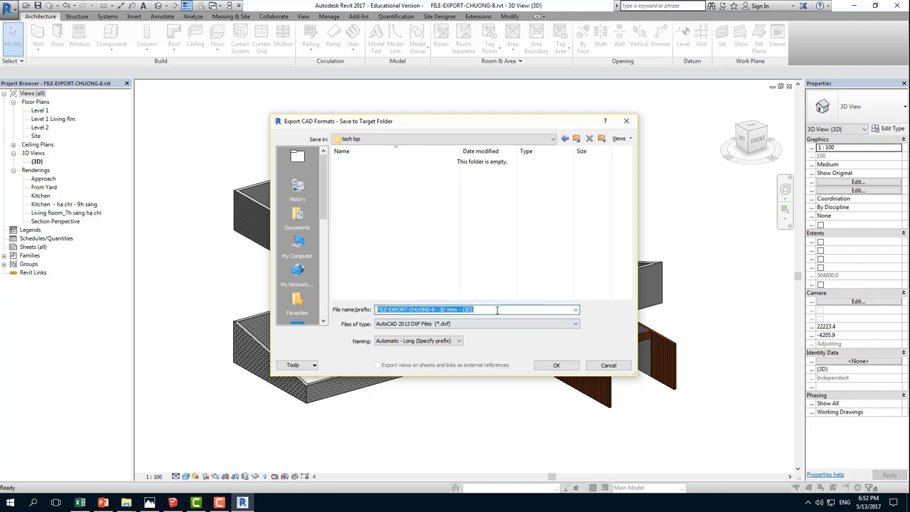
{"action": "type", "text": "1-wall"}
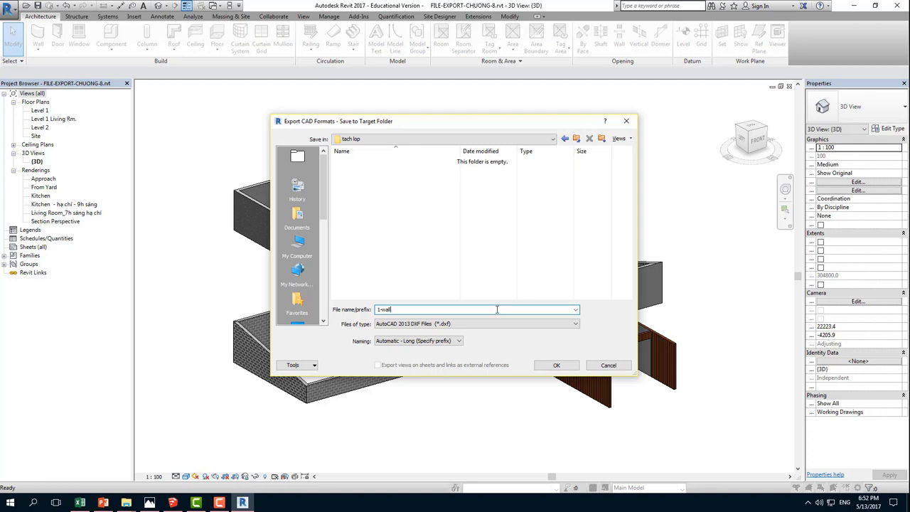
{"action": "left_click", "coordinate": [555, 365]}
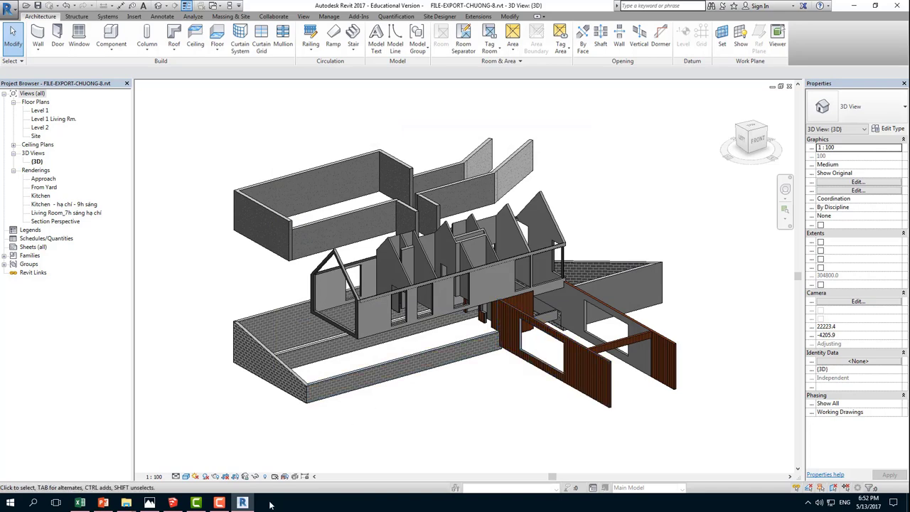
Start a new empty SketchUp model without saving the current one
{"action": "left_click", "coordinate": [157, 502]}
{"action": "key", "text": "alt+f"}
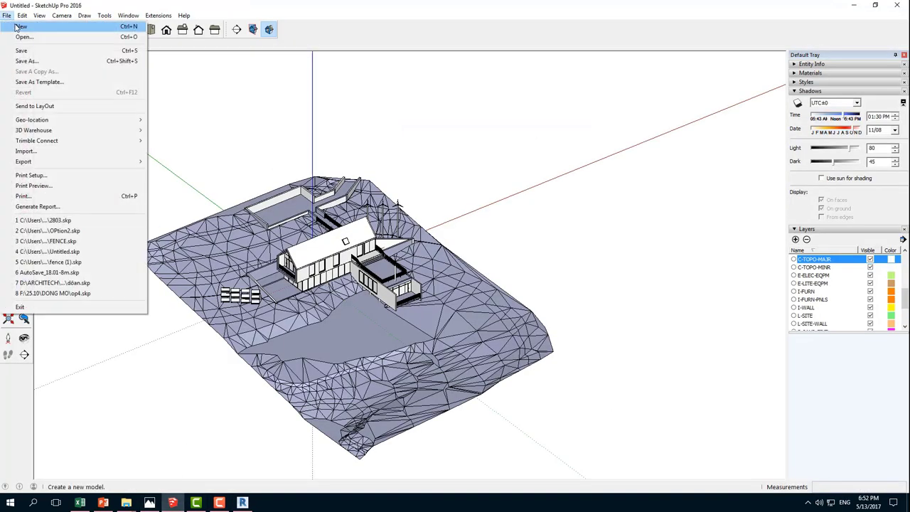
{"action": "key", "text": "Return"}
{"action": "left_click", "coordinate": [457, 273]}
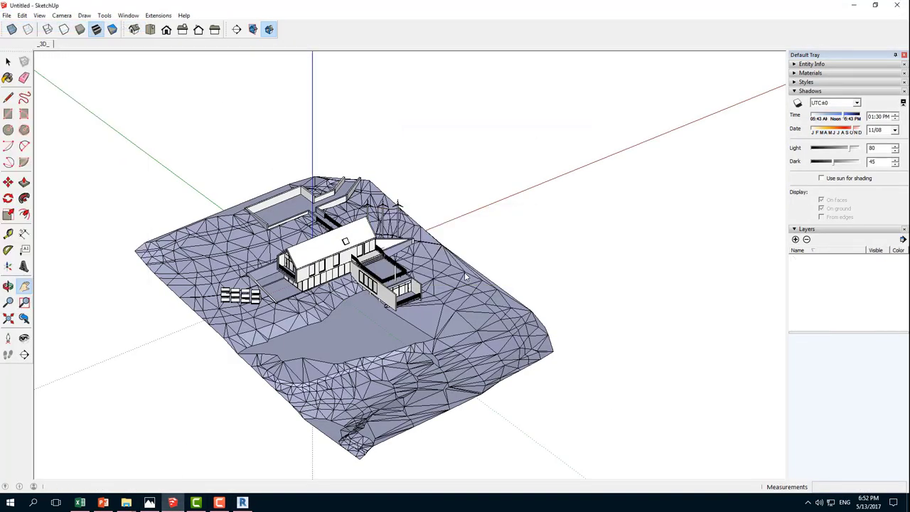
Import 1-wall.dxf from tach lop in millimetres with the origin preserved
{"action": "left_click", "coordinate": [7, 15]}
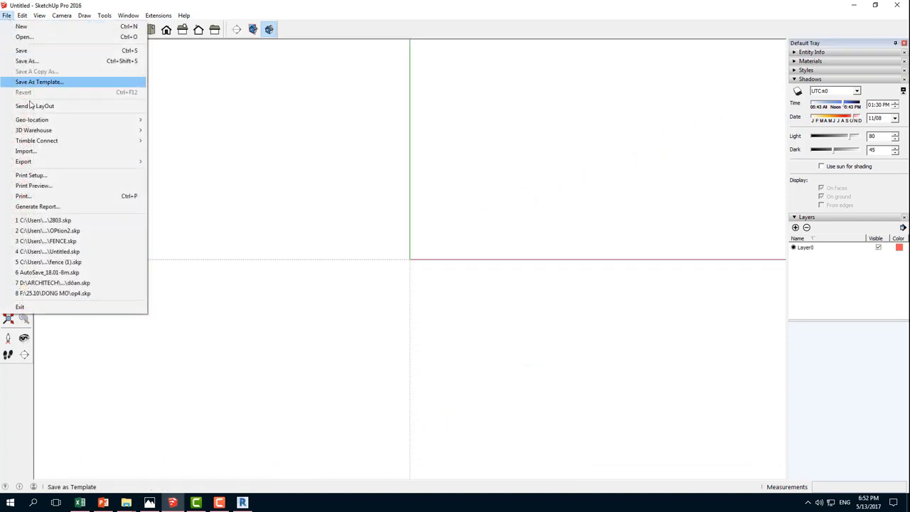
{"action": "left_click", "coordinate": [29, 151]}
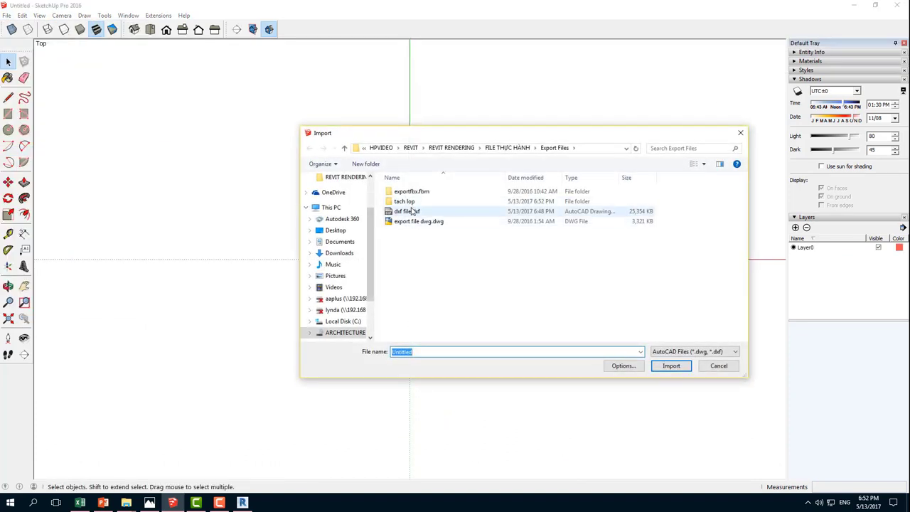
{"action": "double_click", "coordinate": [404, 201]}
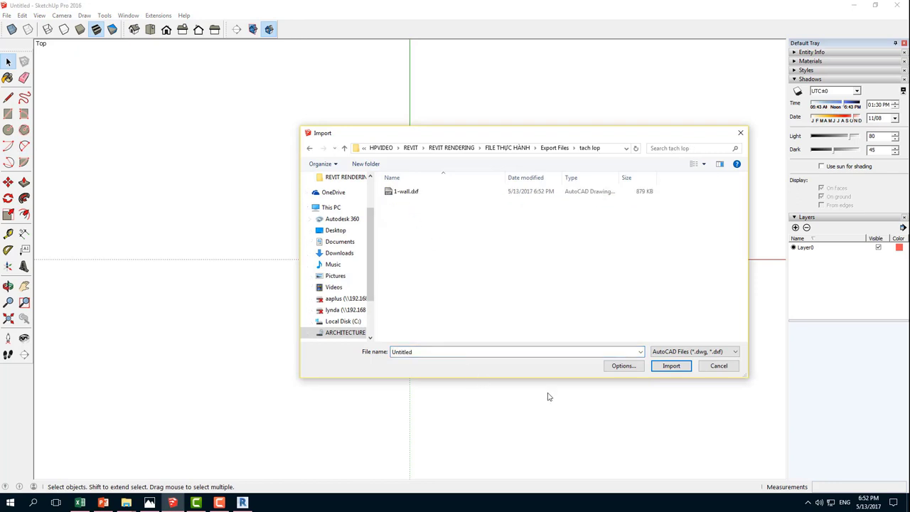
{"action": "left_click", "coordinate": [412, 192]}
{"action": "left_click", "coordinate": [626, 366]}
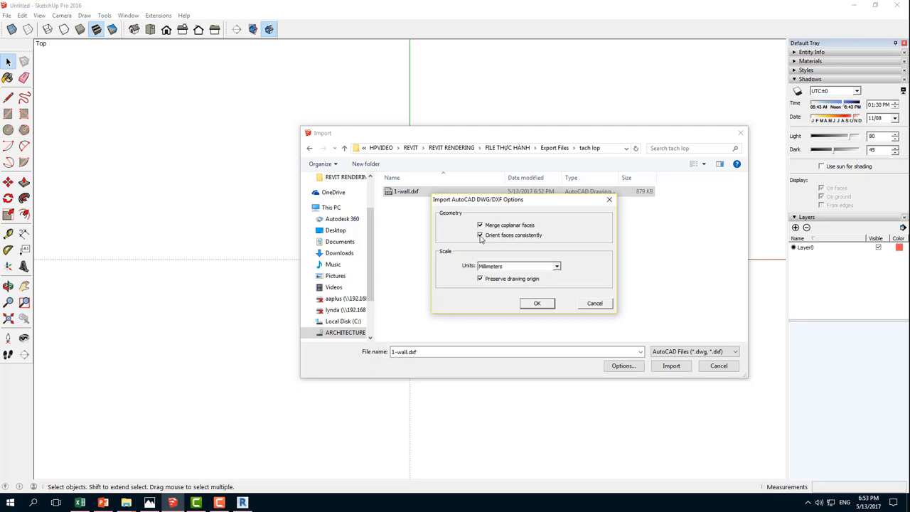
{"action": "left_click", "coordinate": [547, 309]}
{"action": "left_click", "coordinate": [671, 365]}
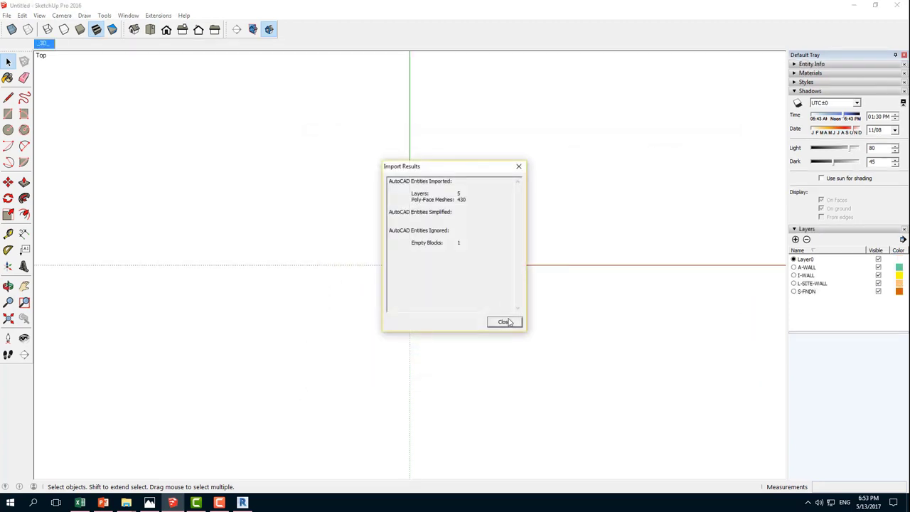
{"action": "left_click", "coordinate": [509, 323]}
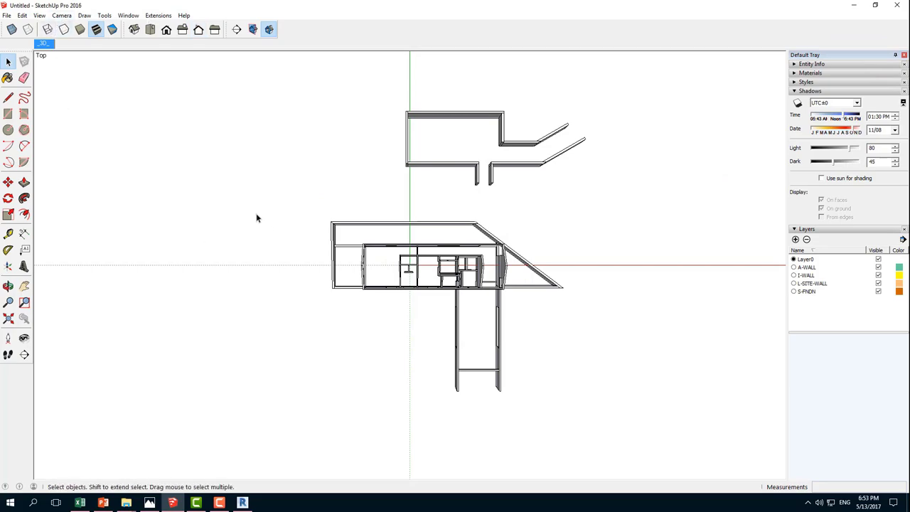
Orbit around the imported house walls to view them in 3D
{"action": "mouse_move", "coordinate": [258, 218]}
{"action": "middle_mouse_down"}
{"action": "mouse_move", "coordinate": [470, 197]}
{"action": "mouse_move", "coordinate": [113, 219]}
{"action": "middle_mouse_up"}
{"action": "mouse_move", "coordinate": [249, 269]}
{"action": "middle_mouse_down"}
{"action": "mouse_move", "coordinate": [118, 221]}
{"action": "mouse_move", "coordinate": [354, 268]}
{"action": "mouse_move", "coordinate": [583, 244]}
{"action": "mouse_move", "coordinate": [436, 240]}
{"action": "mouse_move", "coordinate": [598, 300]}
{"action": "mouse_move", "coordinate": [401, 227]}
{"action": "mouse_move", "coordinate": [562, 252]}
{"action": "mouse_move", "coordinate": [693, 296]}
{"action": "mouse_move", "coordinate": [560, 283]}
{"action": "middle_mouse_up"}
{"action": "scroll", "coordinate": [561, 283], "scroll_direction": "down", "scroll_amount": 3}
{"action": "mouse_move", "coordinate": [604, 179]}
{"action": "middle_mouse_down"}
{"action": "mouse_move", "coordinate": [433, 396]}
{"action": "mouse_move", "coordinate": [320, 455]}
{"action": "middle_mouse_up"}
{"action": "left_click", "coordinate": [242, 503]}
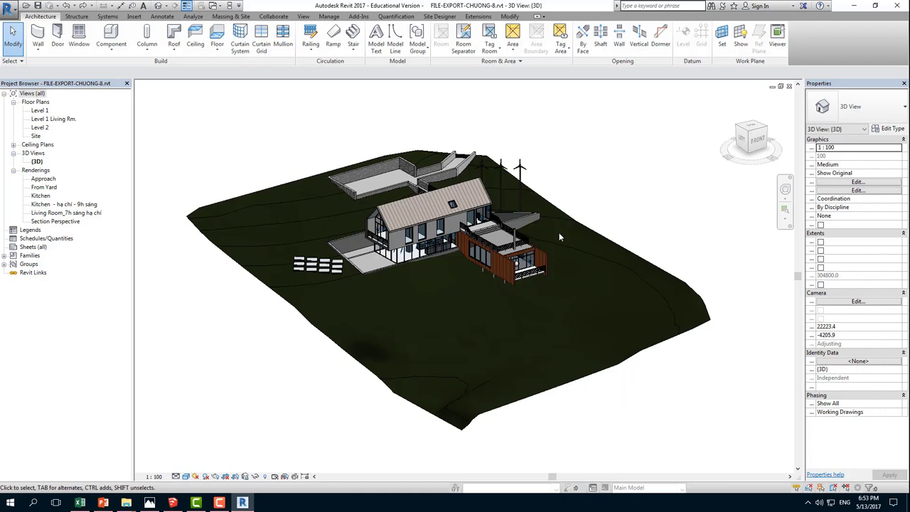
In Visibility/Graphics (VG), select all categories and hide them
{"action": "key", "text": "v"}
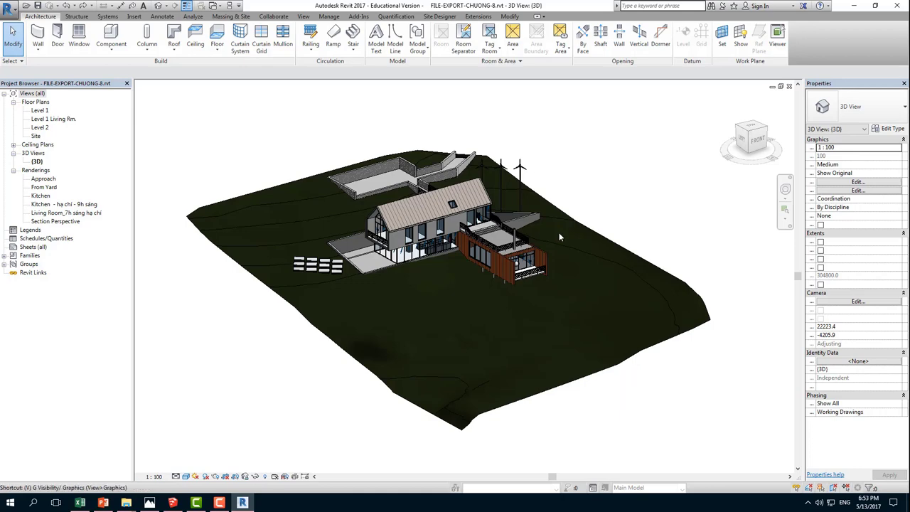
{"action": "key", "text": "g"}
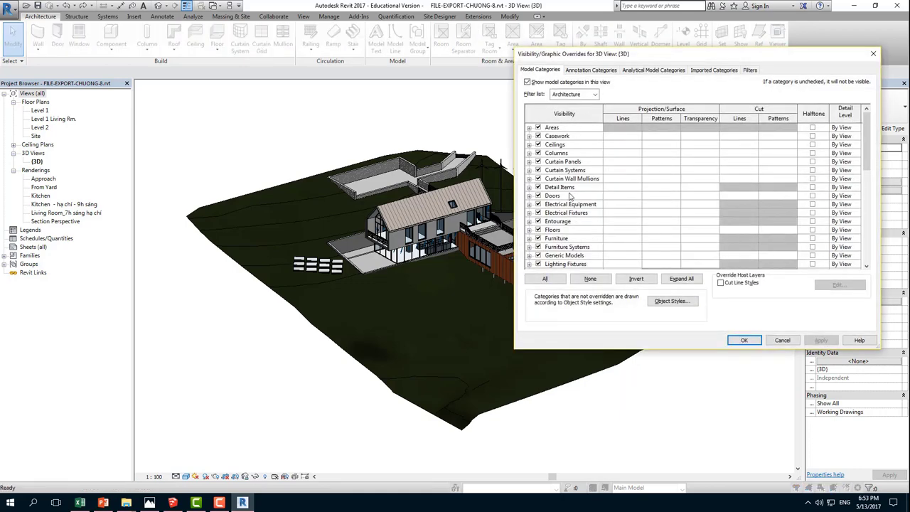
{"action": "scroll", "coordinate": [683, 181], "scroll_direction": "down", "scroll_amount": 2}
{"action": "scroll", "coordinate": [729, 172], "scroll_direction": "down", "scroll_amount": 2}
{"action": "scroll", "coordinate": [633, 173], "scroll_direction": "up", "scroll_amount": 2}
{"action": "left_click", "coordinate": [557, 128]}
{"action": "left_click_drag", "start_coordinate": [867, 142], "coordinate": [867, 234]}
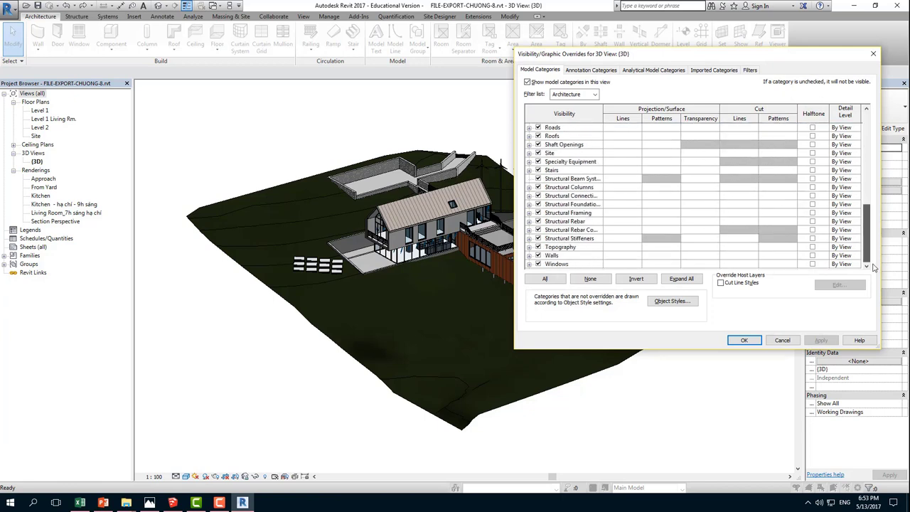
{"action": "left_click", "coordinate": [566, 265], "text": "shift"}
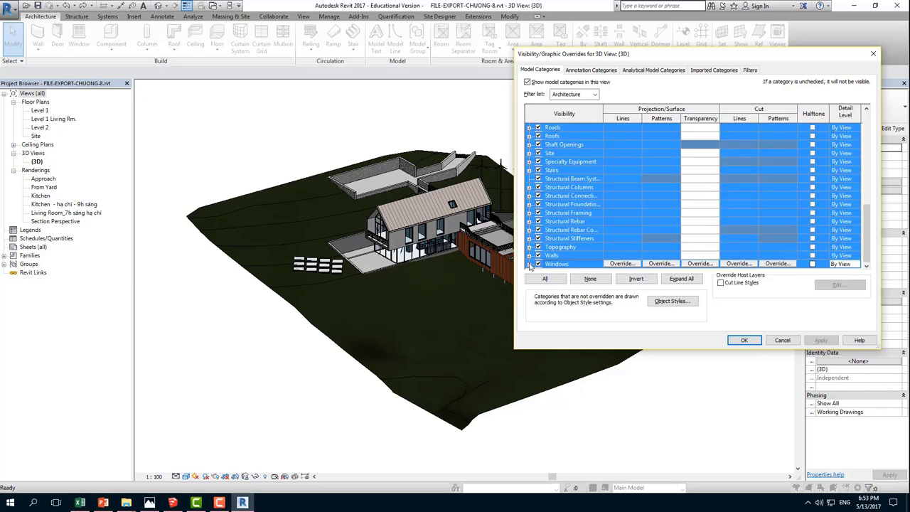
{"action": "left_click", "coordinate": [538, 265]}
{"action": "left_click", "coordinate": [571, 239]}
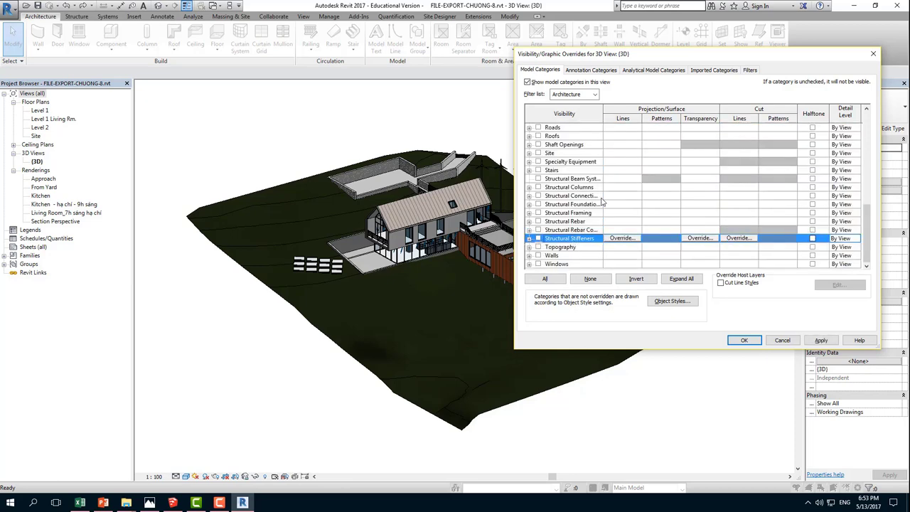
Make Roofs visible again, apply, and close the dialog
{"action": "scroll", "coordinate": [601, 202], "scroll_direction": "up", "scroll_amount": 2}
{"action": "scroll", "coordinate": [541, 192], "scroll_direction": "up", "scroll_amount": 2}
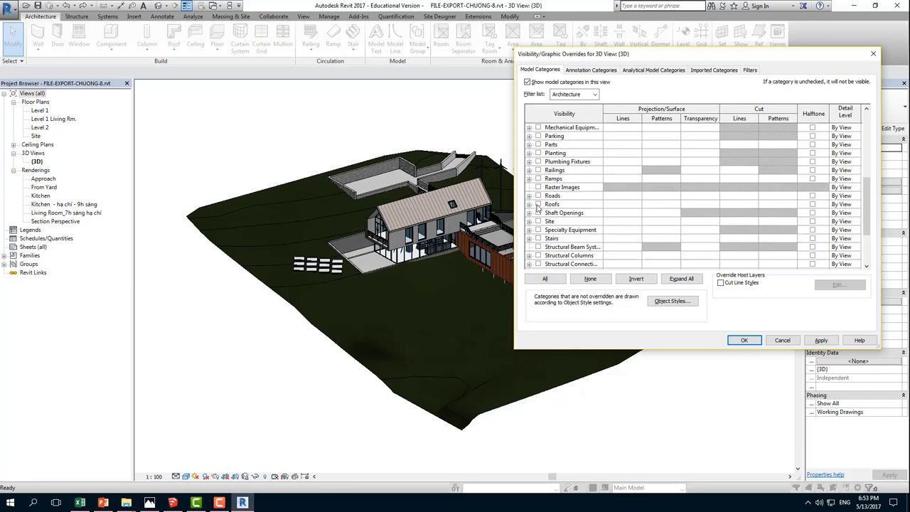
{"action": "left_click", "coordinate": [538, 205]}
{"action": "left_click", "coordinate": [822, 340]}
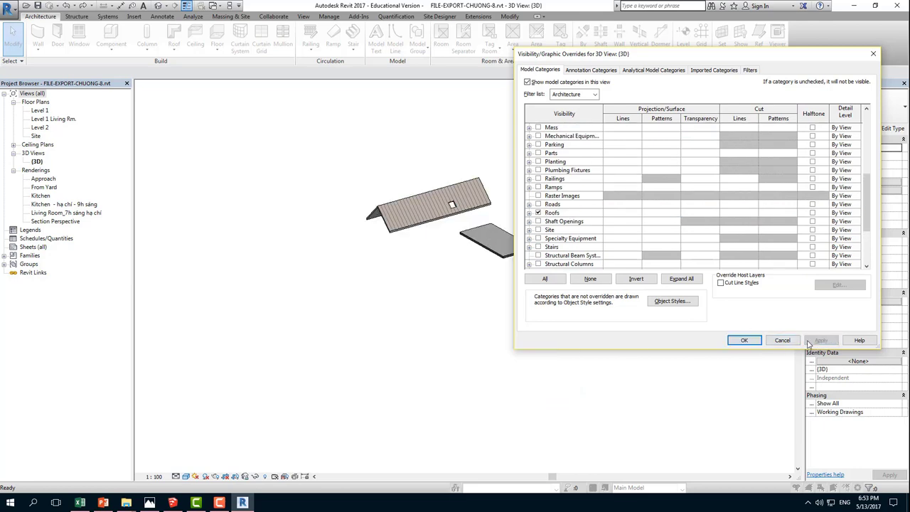
{"action": "left_click", "coordinate": [745, 340]}
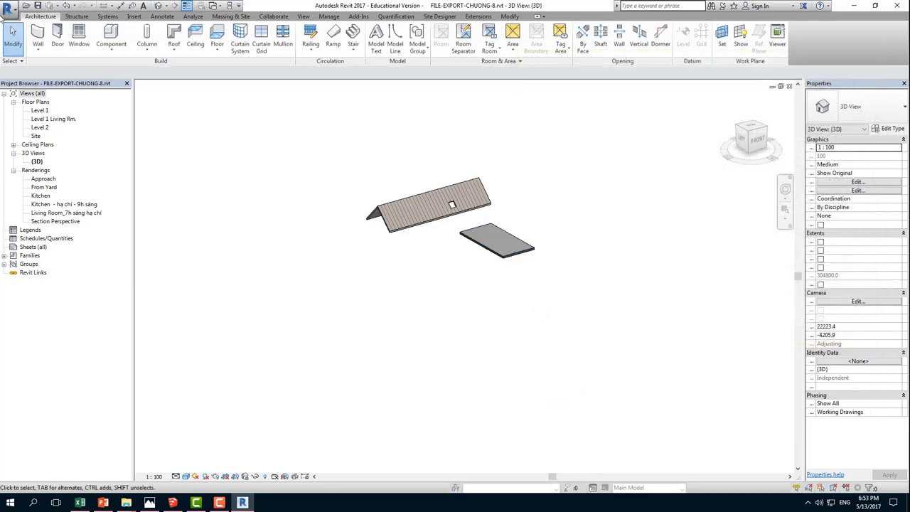
Export the roofs-only view as DXF named 2-roof
{"action": "left_click", "coordinate": [10, 10]}
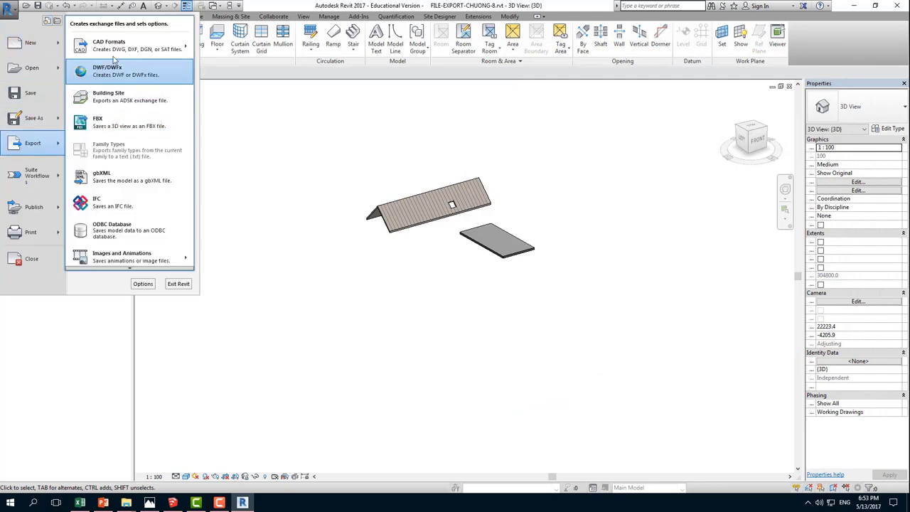
{"action": "mouse_move", "coordinate": [129, 45]}
{"action": "left_click", "coordinate": [216, 56]}
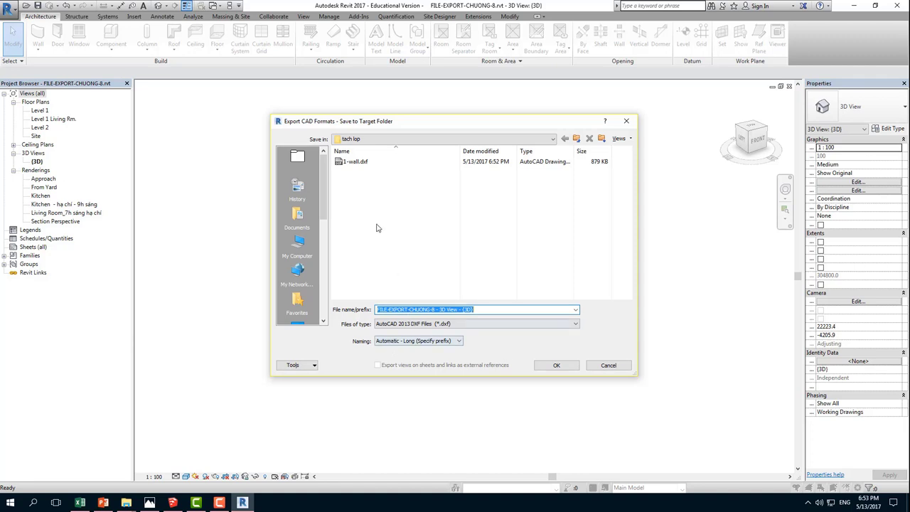
{"action": "type", "text": "2"}
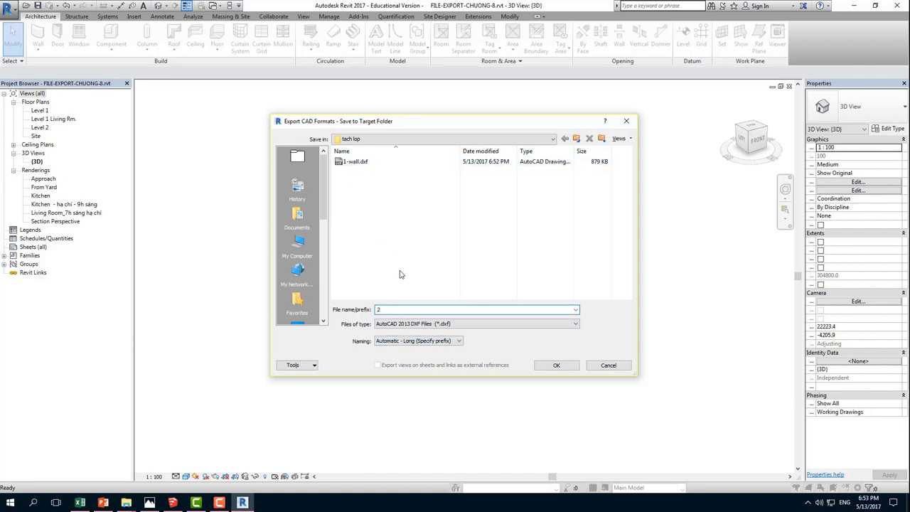
{"action": "type", "text": "-"}
{"action": "type", "text": "roof"}
{"action": "left_click", "coordinate": [554, 366]}
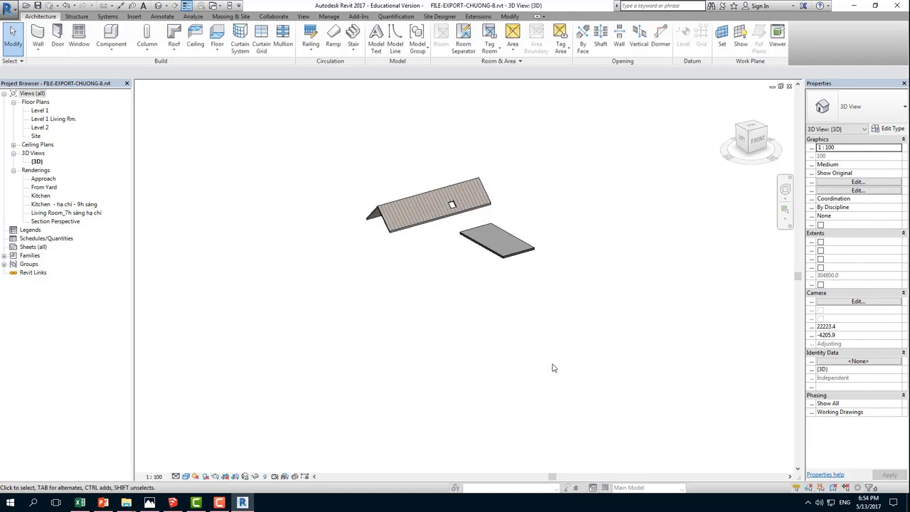
Import 2-roof.dxf into the SketchUp house model
{"action": "left_click", "coordinate": [172, 502]}
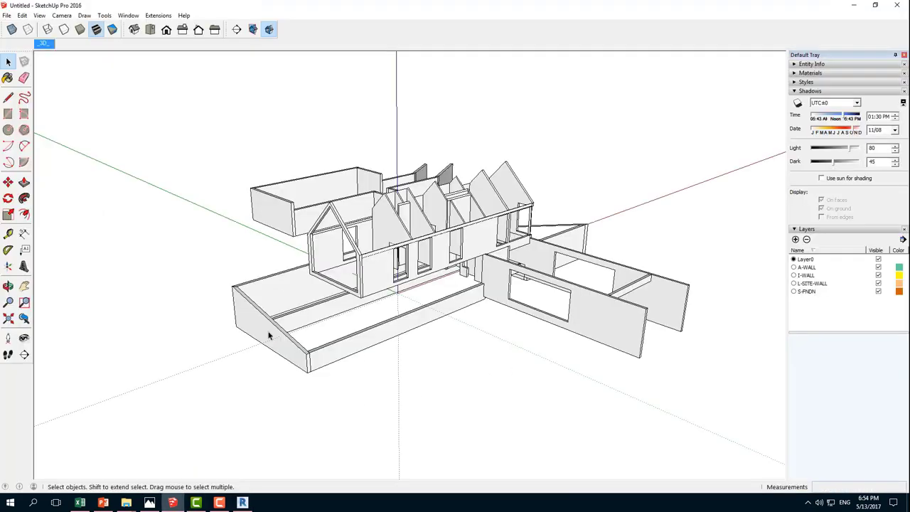
{"action": "left_click", "coordinate": [6, 15]}
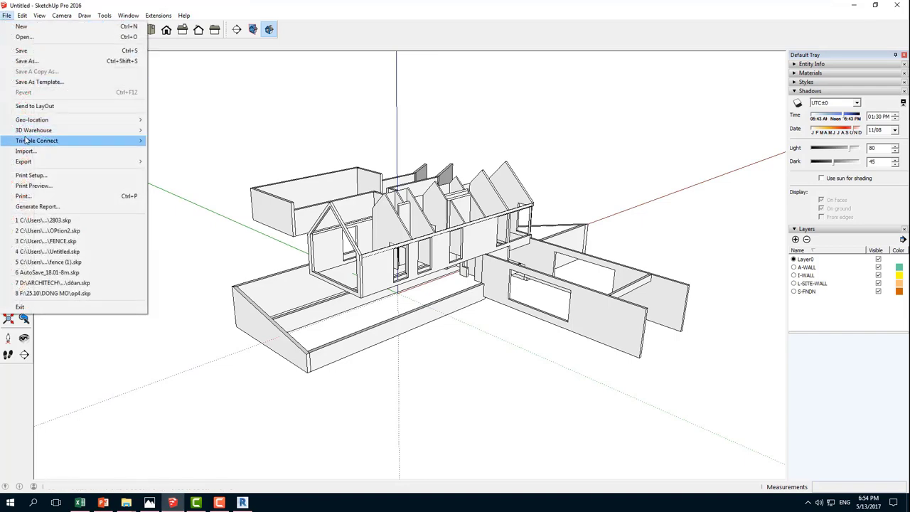
{"action": "left_click", "coordinate": [25, 151]}
{"action": "left_click", "coordinate": [413, 201]}
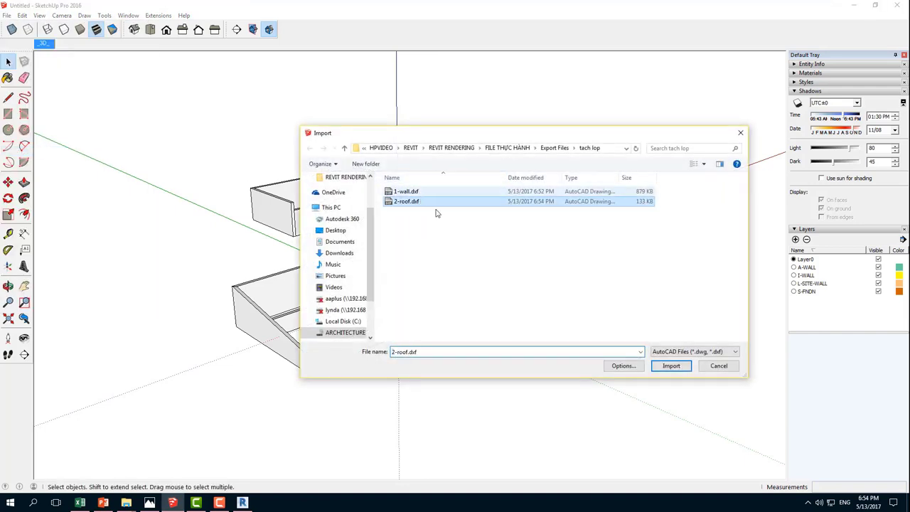
{"action": "left_click", "coordinate": [671, 365]}
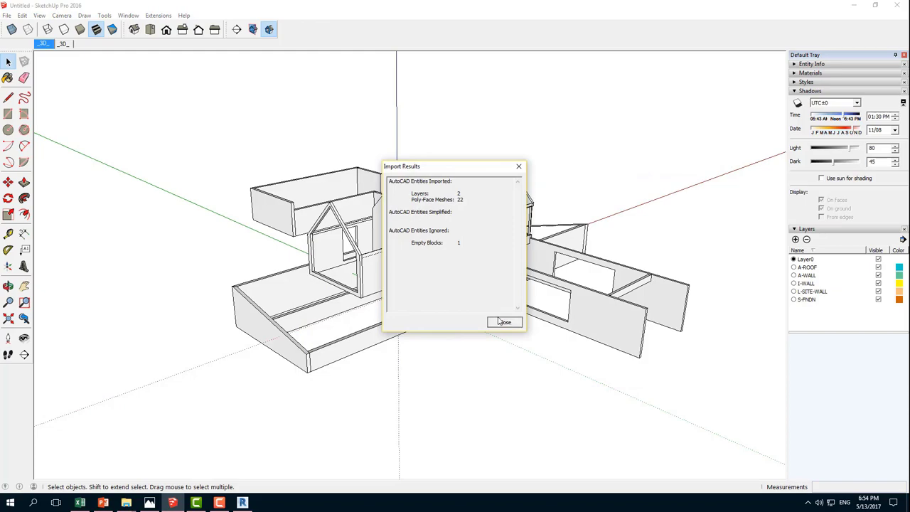
{"action": "left_click", "coordinate": [504, 322]}
{"action": "mouse_move", "coordinate": [360, 293]}
{"action": "middle_mouse_down"}
{"action": "mouse_move", "coordinate": [458, 193]}
{"action": "mouse_move", "coordinate": [392, 236]}
{"action": "mouse_move", "coordinate": [469, 236]}
{"action": "middle_mouse_up"}
Select all the model geometry and make it a group
{"action": "left_click", "coordinate": [392, 237]}
{"action": "left_click", "coordinate": [583, 279]}
{"action": "left_click", "coordinate": [532, 267]}
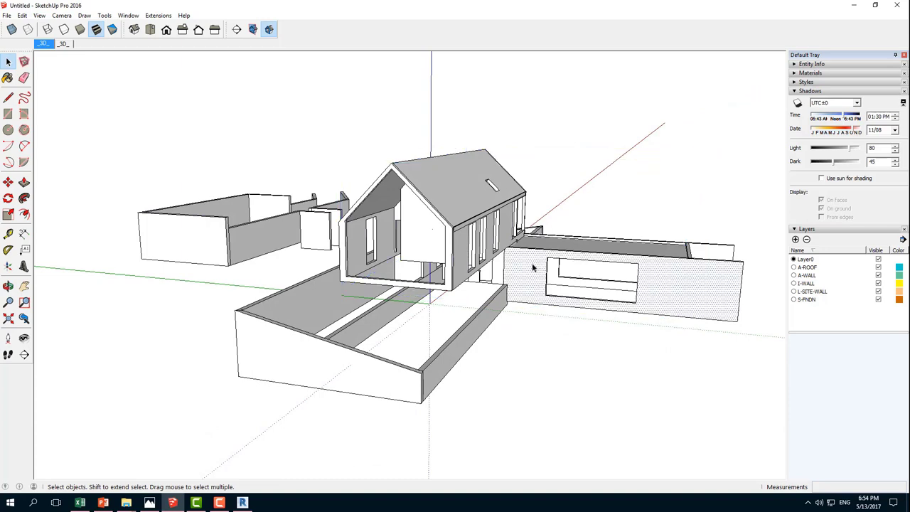
{"action": "middle_click_drag", "start_coordinate": [533, 268], "coordinate": [491, 289]}
{"action": "left_click", "coordinate": [509, 279]}
{"action": "key", "text": "ctrl+a"}
{"action": "right_click", "coordinate": [491, 289]}
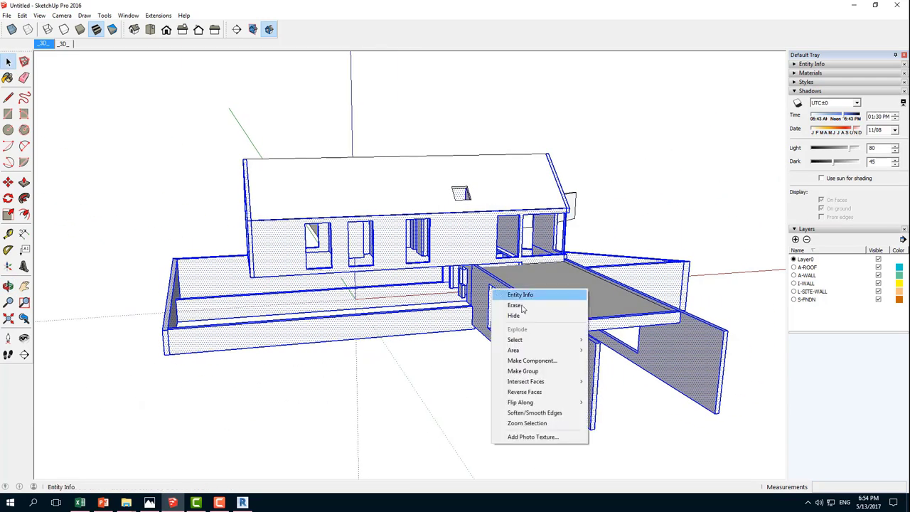
{"action": "left_click", "coordinate": [523, 371]}
Test lifting the roof with Move, cancel the move, and deselect
{"action": "left_click", "coordinate": [636, 213]}
{"action": "left_click", "coordinate": [573, 291]}
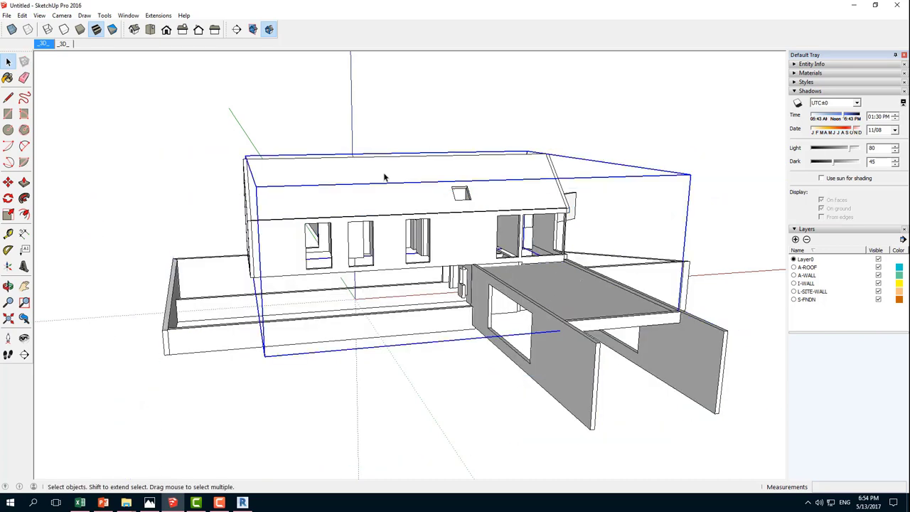
{"action": "middle_click_drag", "start_coordinate": [359, 192], "coordinate": [433, 142]}
{"action": "key", "text": "m"}
{"action": "left_click", "coordinate": [433, 142]}
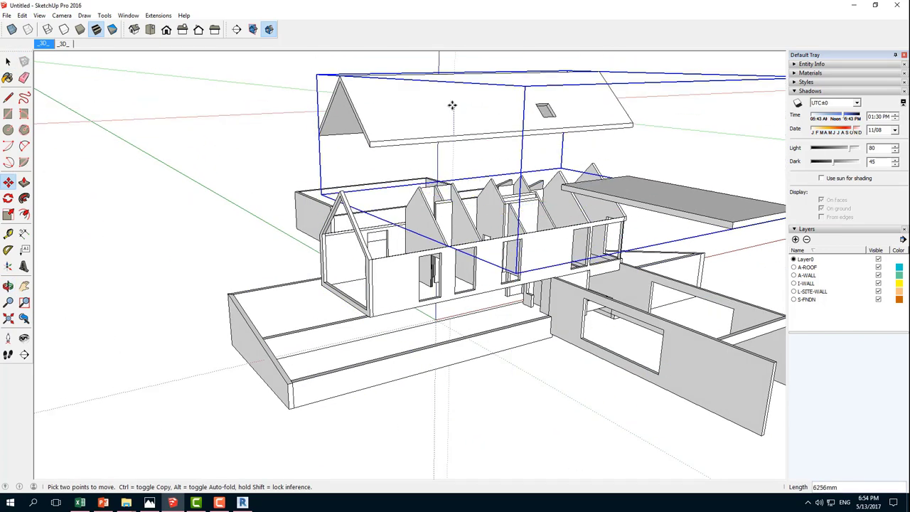
{"action": "key", "text": "Escape"}
{"action": "key", "text": "space"}
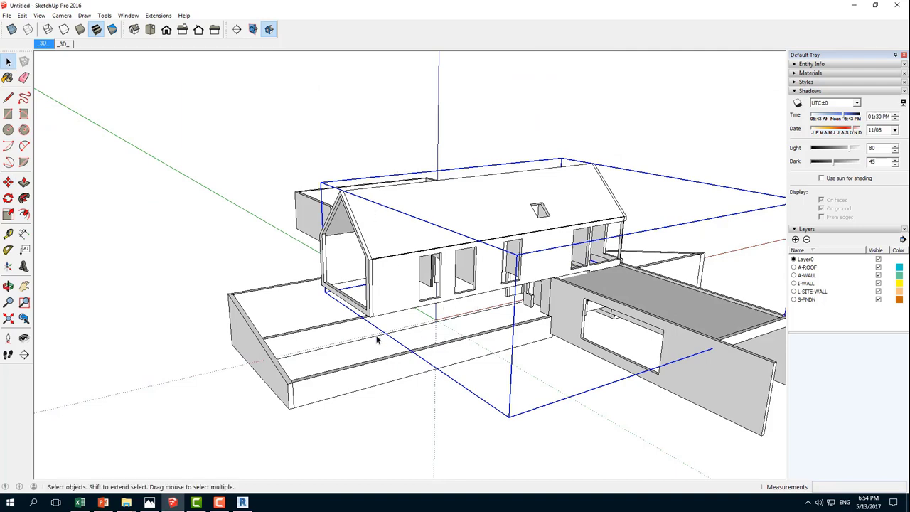
{"action": "scroll", "coordinate": [539, 401], "scroll_direction": "down", "scroll_amount": 3}
{"action": "mouse_move", "coordinate": [540, 401]}
{"action": "middle_mouse_down"}
{"action": "mouse_move", "coordinate": [654, 387]}
{"action": "mouse_move", "coordinate": [396, 377]}
{"action": "middle_mouse_up"}
{"action": "left_click", "coordinate": [396, 377]}
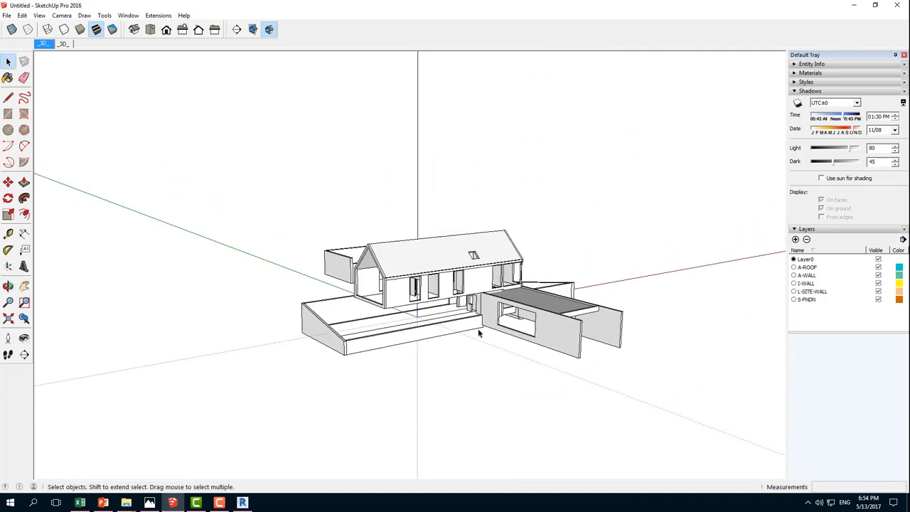
{"action": "scroll", "coordinate": [480, 334], "scroll_direction": "up", "scroll_amount": 1}
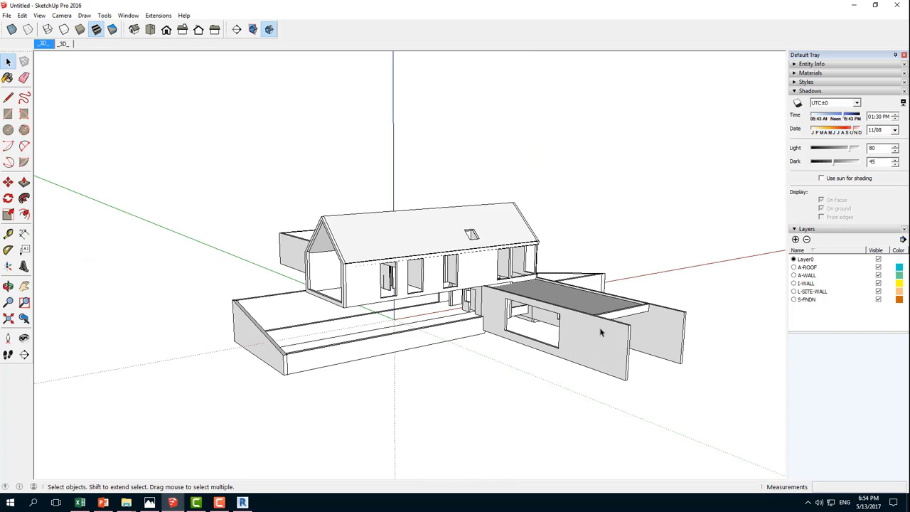
{"action": "middle_click_drag", "start_coordinate": [600, 327], "coordinate": [588, 324]}
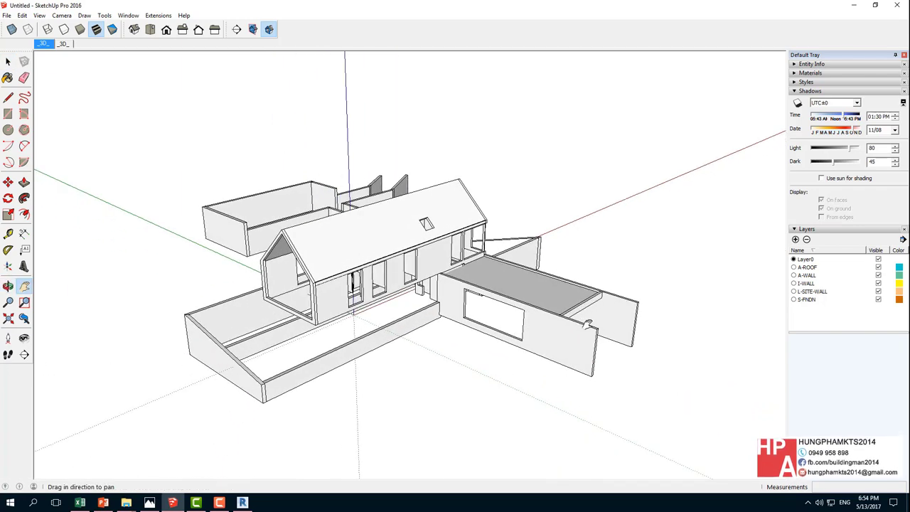
{"action": "mouse_move", "coordinate": [581, 341]}
{"action": "middle_mouse_down"}
{"action": "mouse_move", "coordinate": [558, 273]}
{"action": "mouse_move", "coordinate": [593, 280]}
{"action": "middle_mouse_up"}
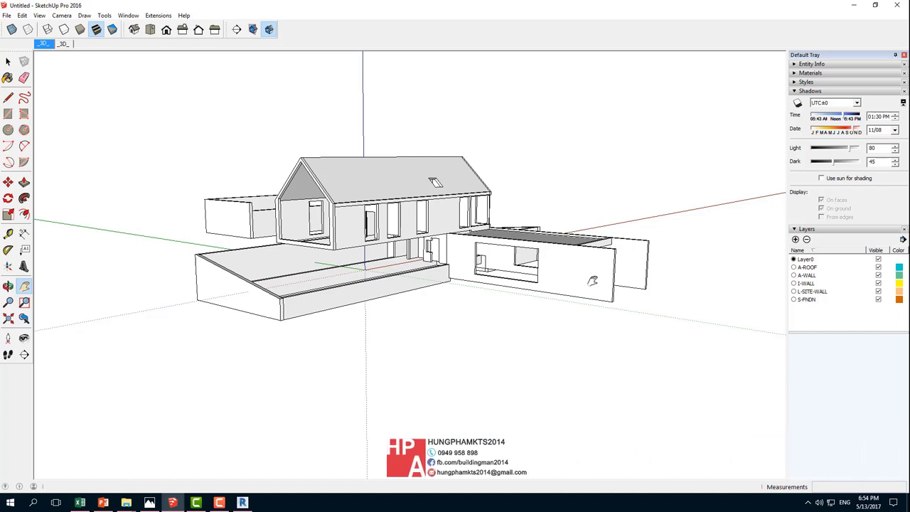
{"action": "left_click_drag", "start_coordinate": [600, 429], "coordinate": [585, 392]}
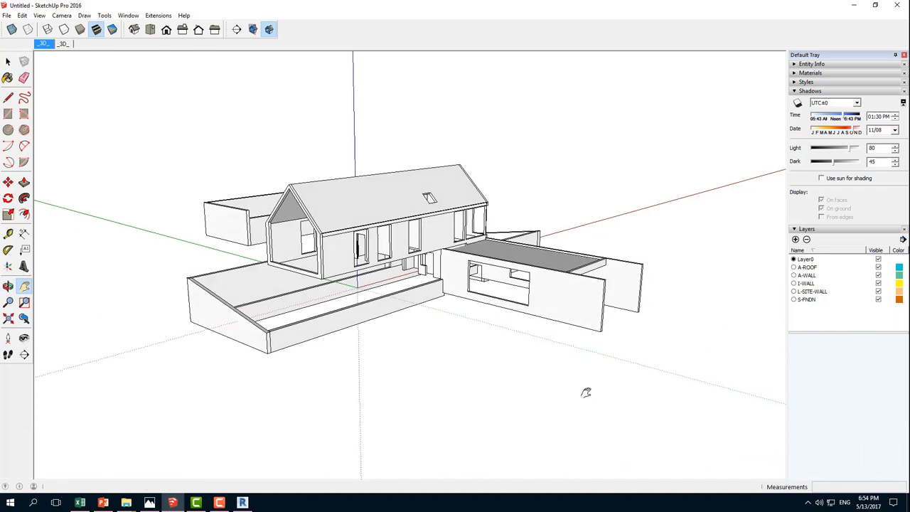